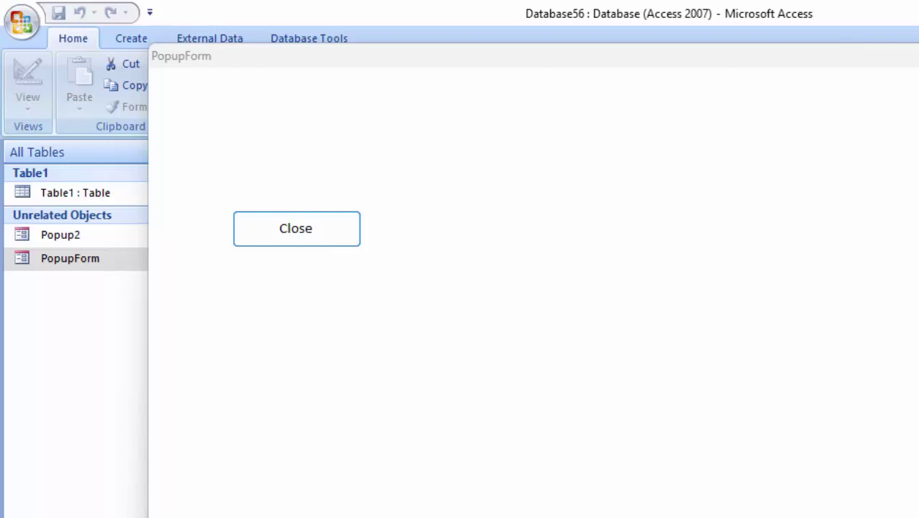
Step: Test PopupForm's Close button twice, reopening the form from the navigation pane in between
mouse_move(597, 52)
left_mouse_down()
mouse_move(696, 123)
mouse_move(584, 61)
mouse_move(503, 38)
mouse_move(535, 25)
mouse_move(512, 34)
left_mouse_up()
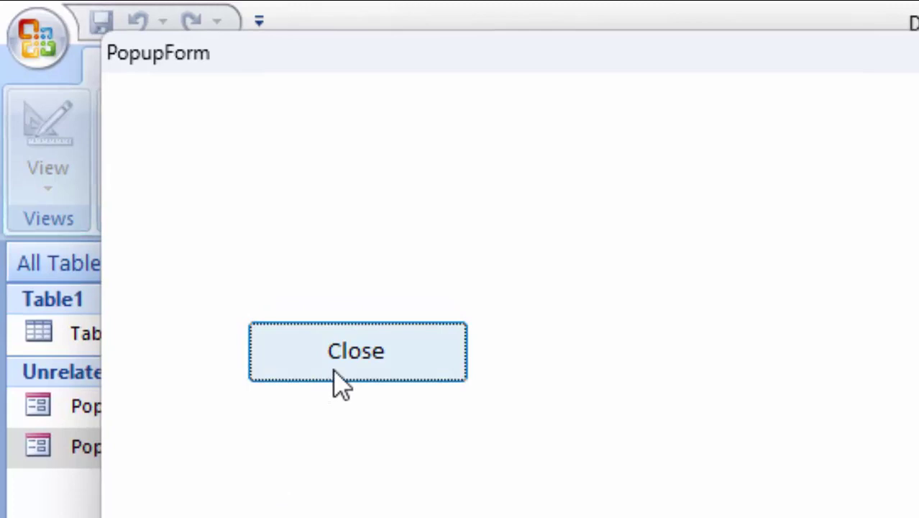
left_click(333, 372)
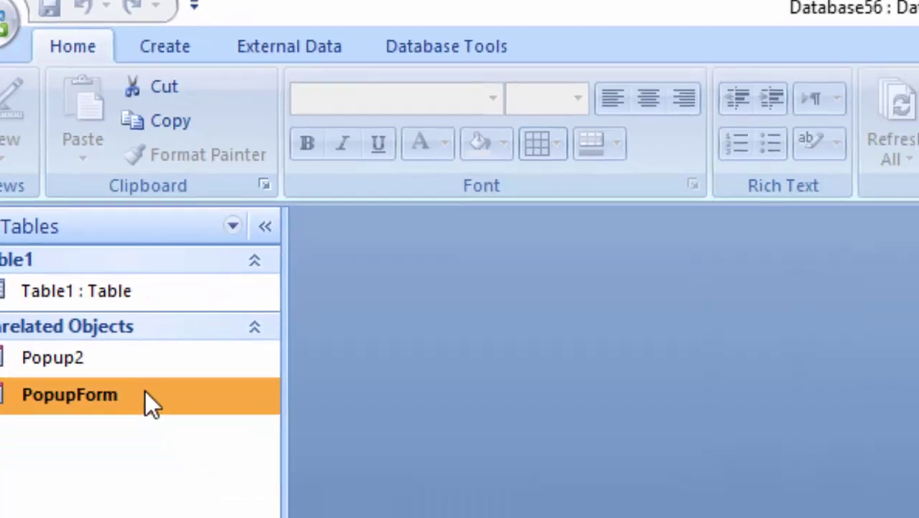
double_click(205, 446)
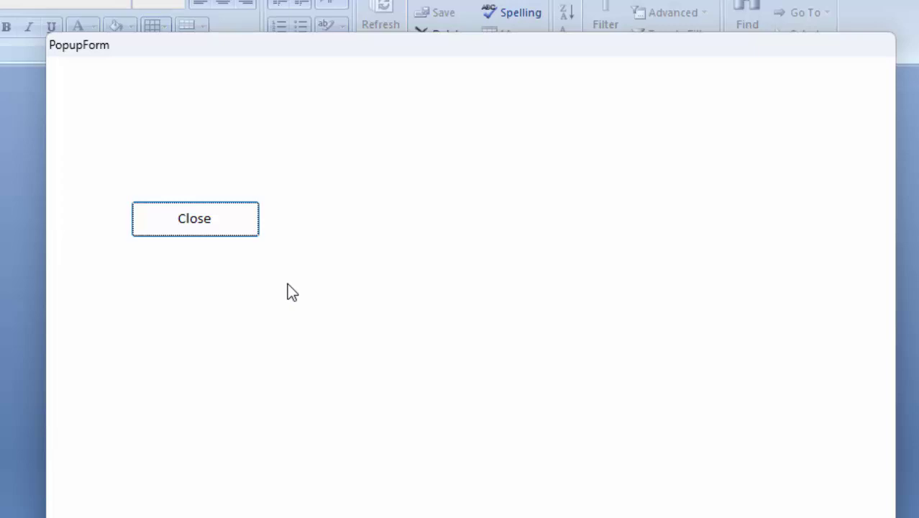
left_click(242, 231)
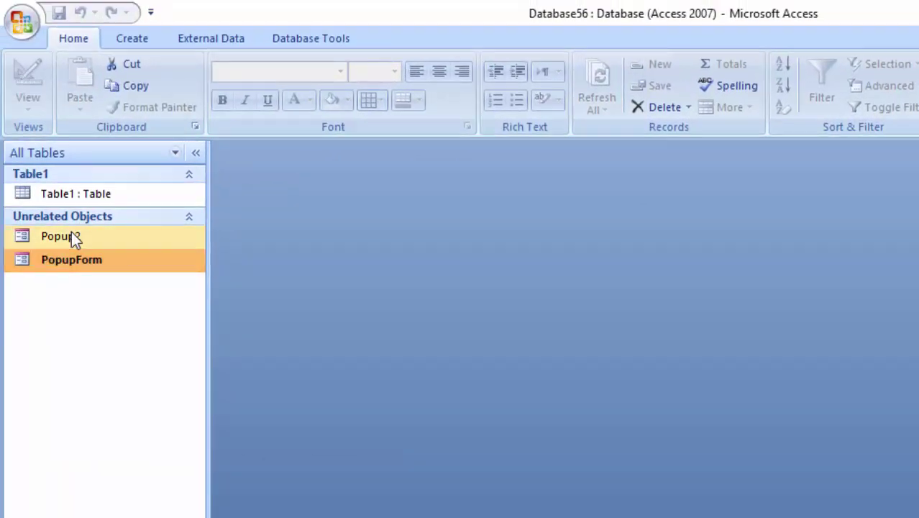
Step: Delete the Popup2 form from the navigation pane
right_click(72, 232)
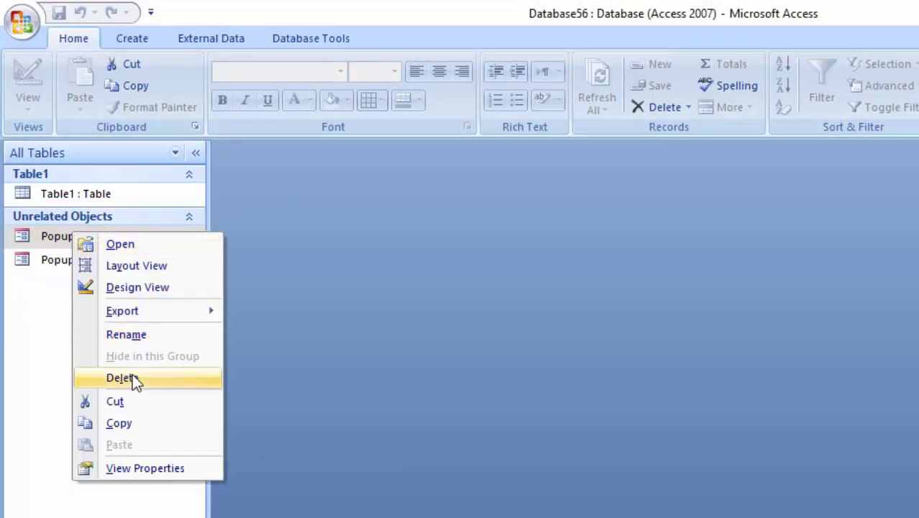
left_click(134, 380)
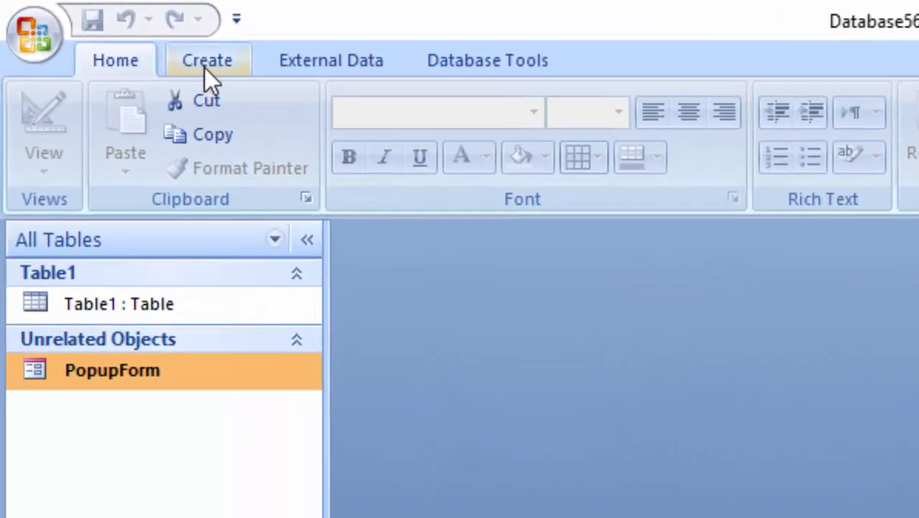
left_click(204, 68)
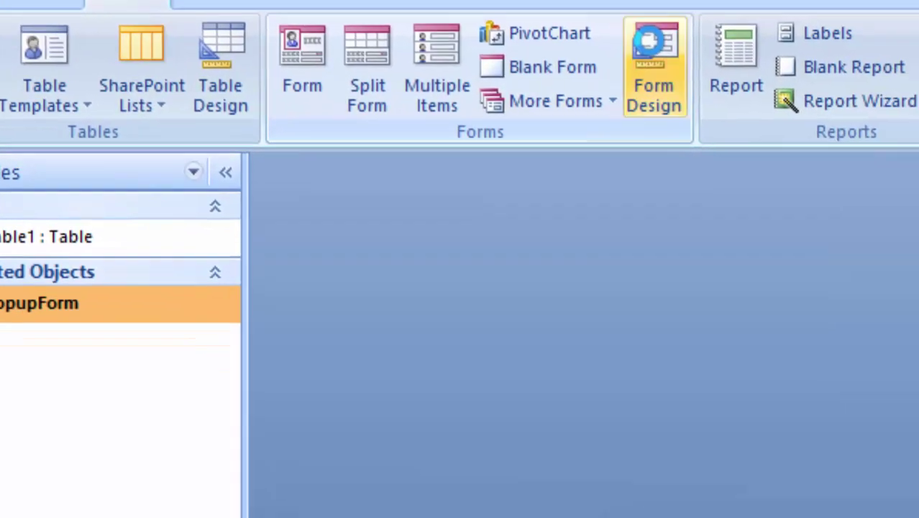
Step: Start a new form in design view and draw a plain command button, skipping the wizard
left_click(731, 116)
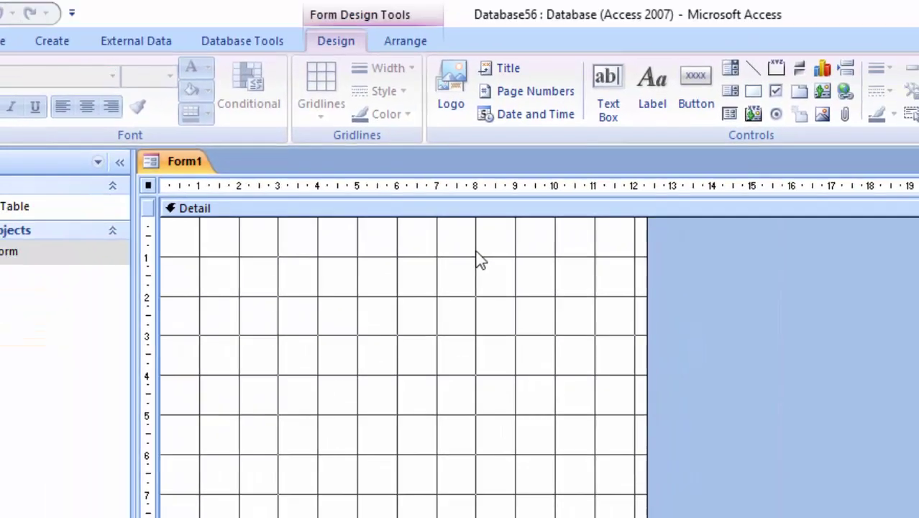
left_click(696, 82)
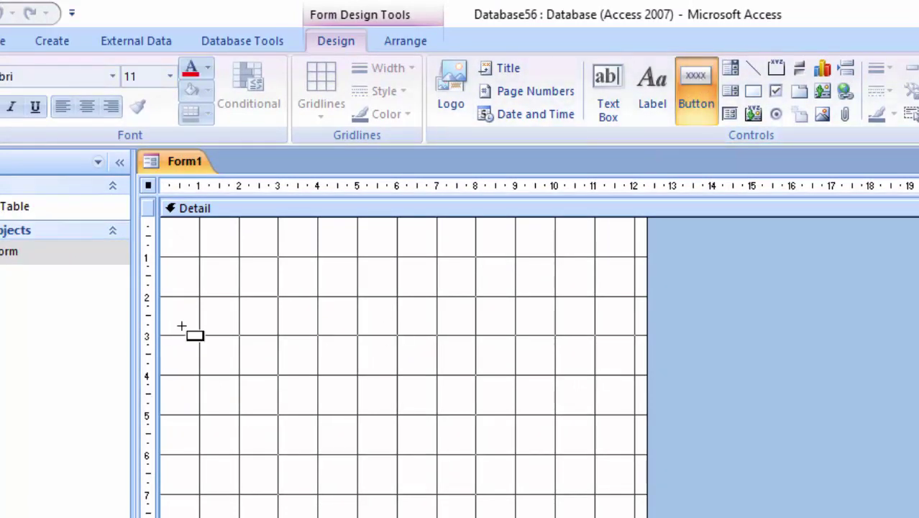
mouse_move(243, 285)
left_mouse_down()
mouse_move(389, 353)
mouse_move(465, 368)
left_mouse_up()
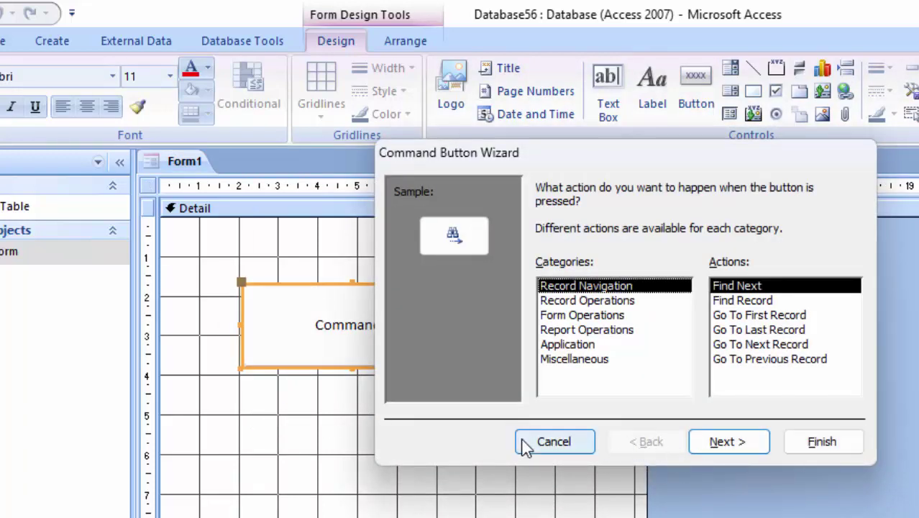
left_click(546, 442)
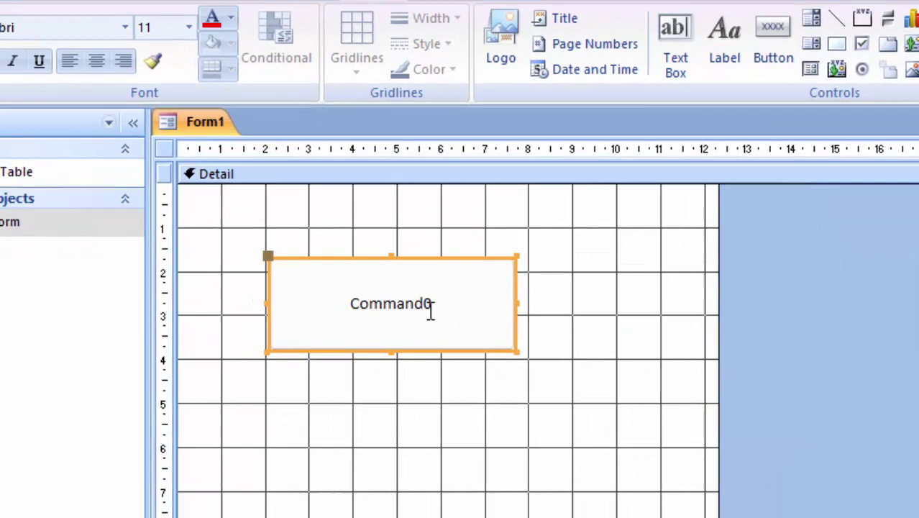
Step: Change the button's caption from Command0 to Close
left_click(430, 309)
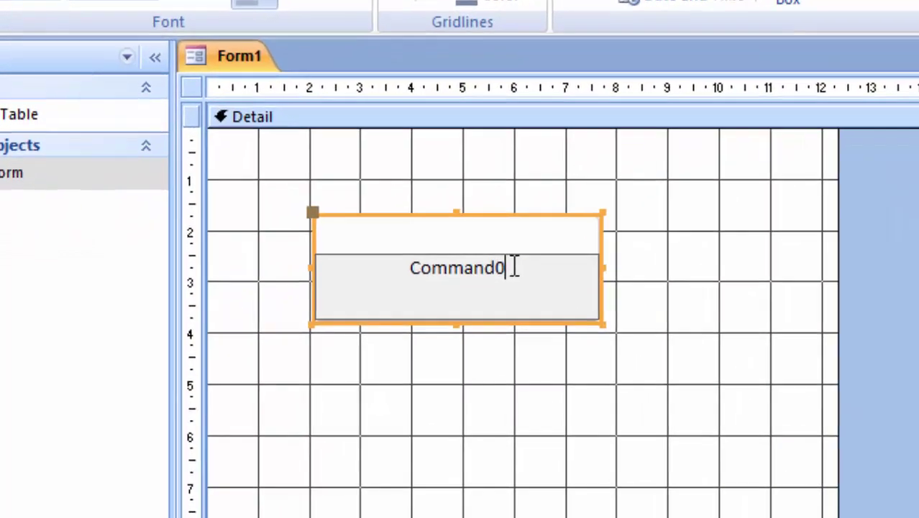
double_click(430, 310)
key("BackSpace")
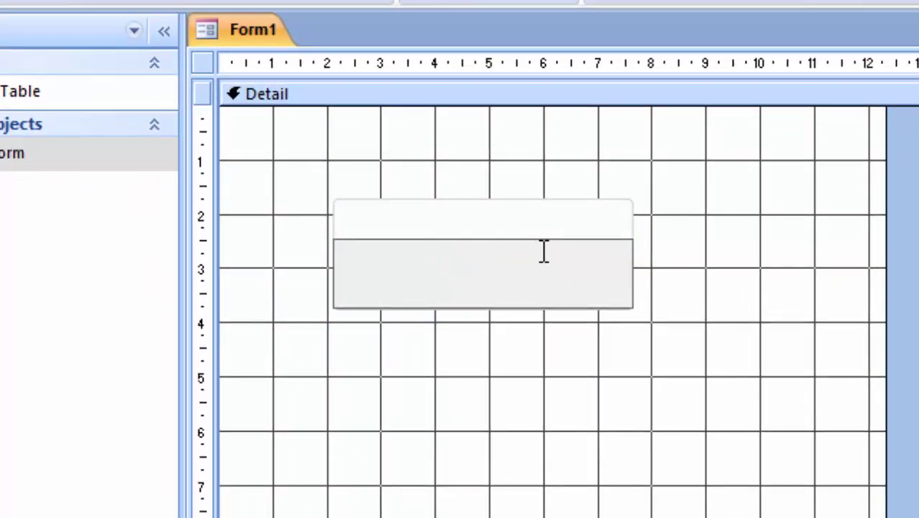
type("Cl")
type("ose")
key("Return")
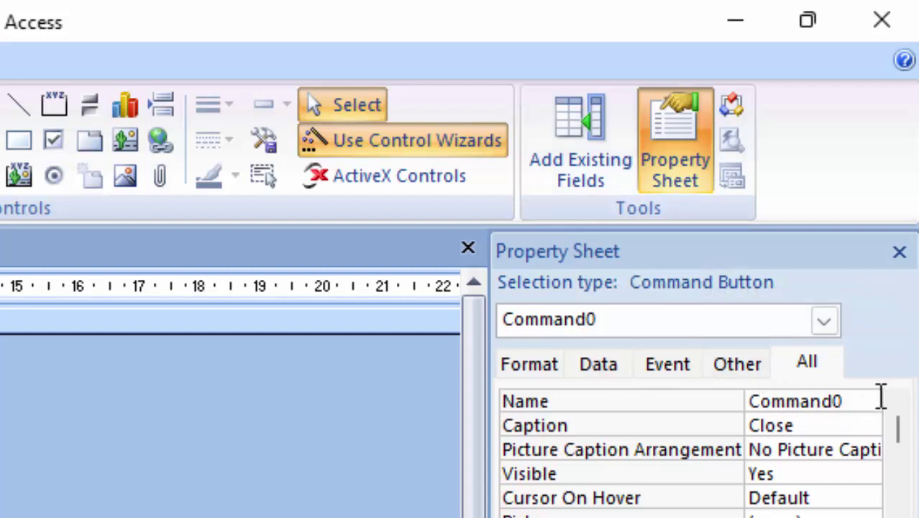
Step: Rename the button from Command0 to CmdClose in the Property Sheet
left_click_drag(870, 398, 594, 399)
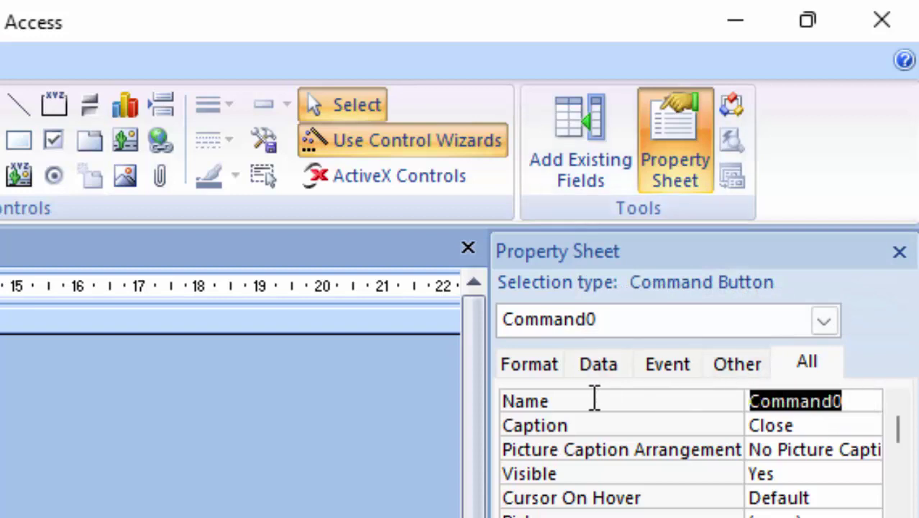
key("Delete")
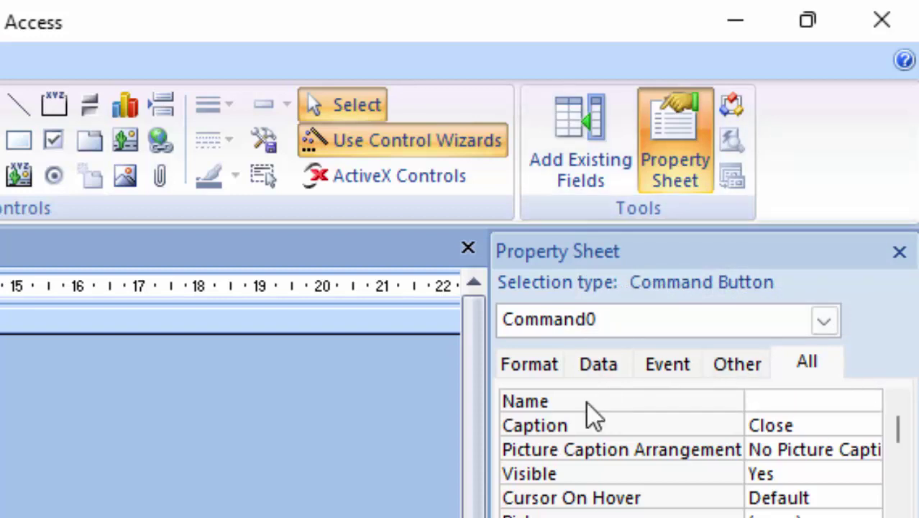
type("Cmd")
type("Cl")
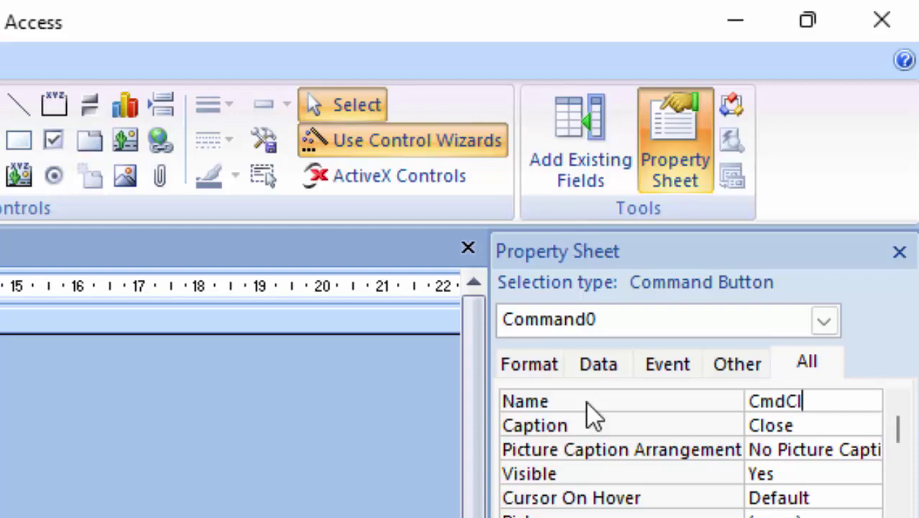
type("ose")
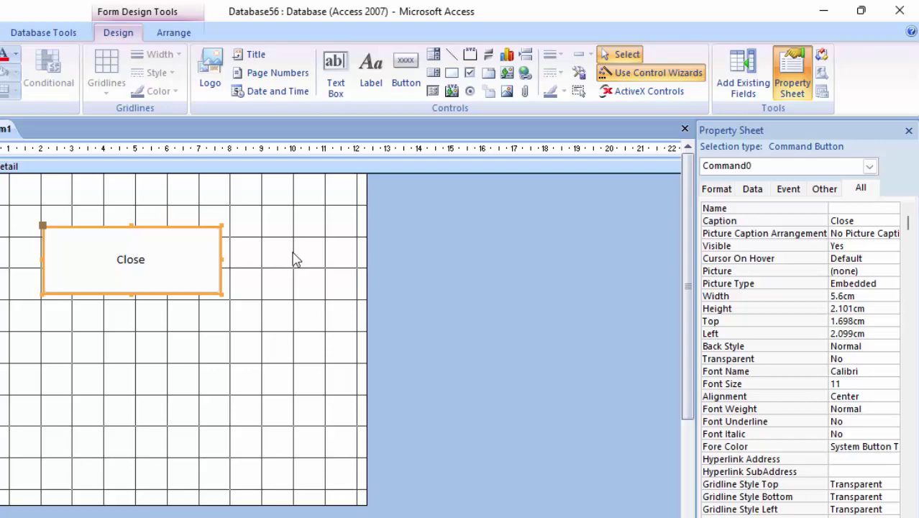
left_click(291, 260)
left_click(142, 261)
type("CmdClose")
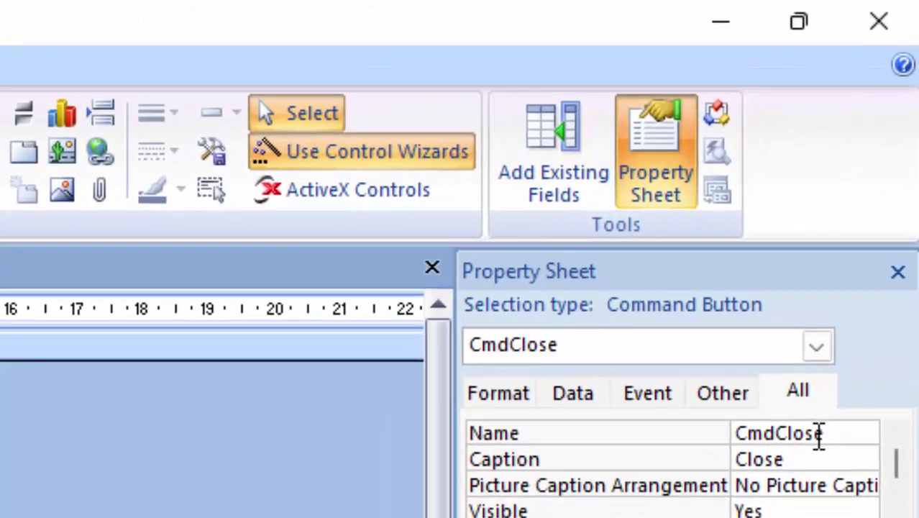
Step: Create an On Click event procedure for the button with the Code Builder
left_click(668, 402)
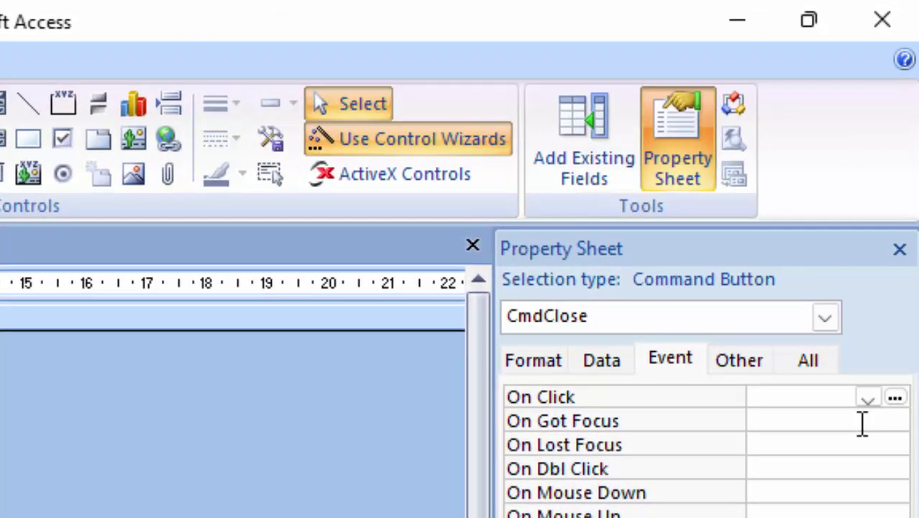
left_click(694, 362)
left_click(895, 397)
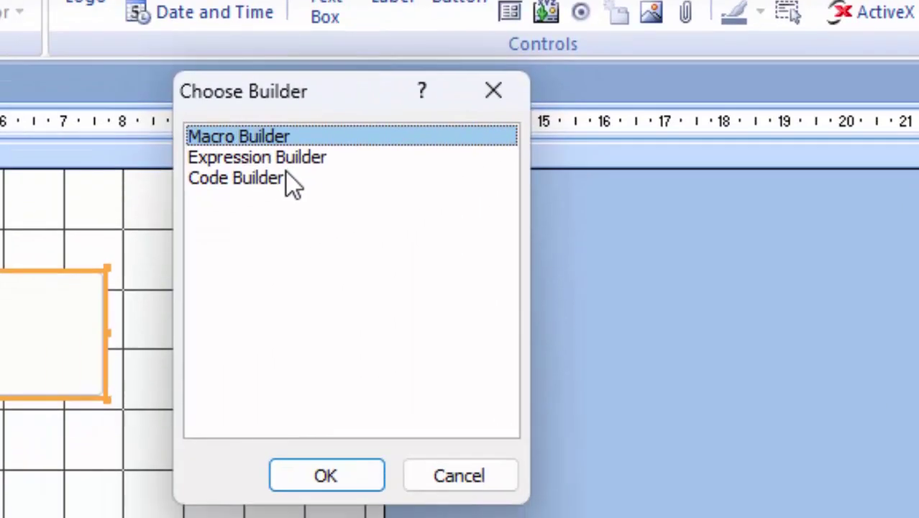
left_click(282, 180)
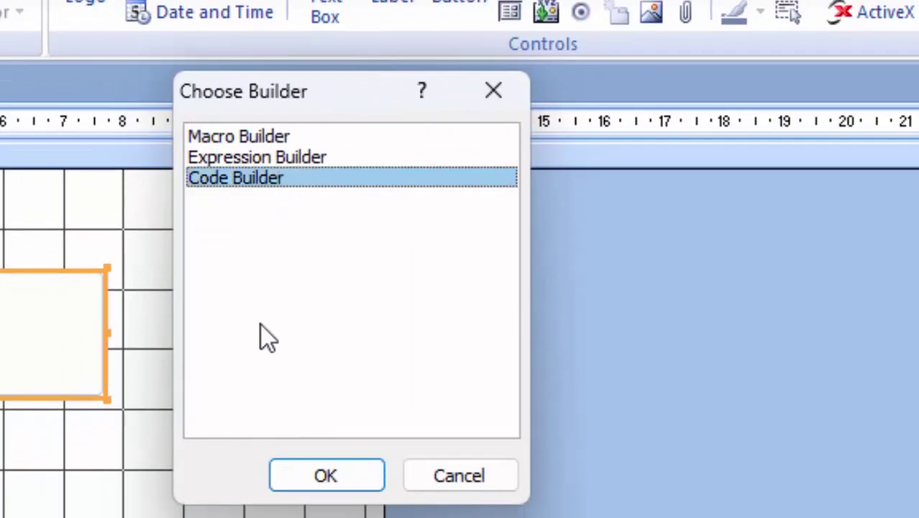
left_click(351, 475)
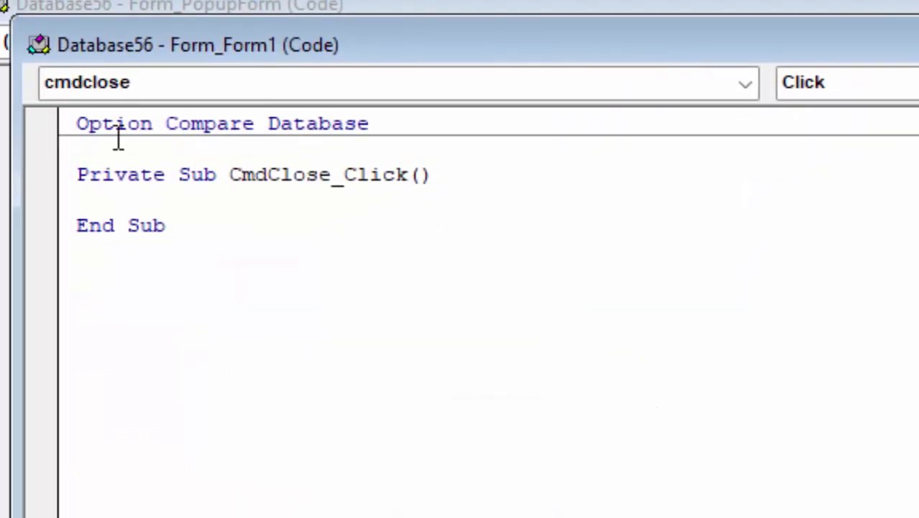
Step: Add the line Docmd.Close acForm,Me.Name to the CmdClose_Click procedure
mouse_move(212, 39)
left_mouse_down()
mouse_move(314, 306)
mouse_move(330, 197)
left_mouse_up()
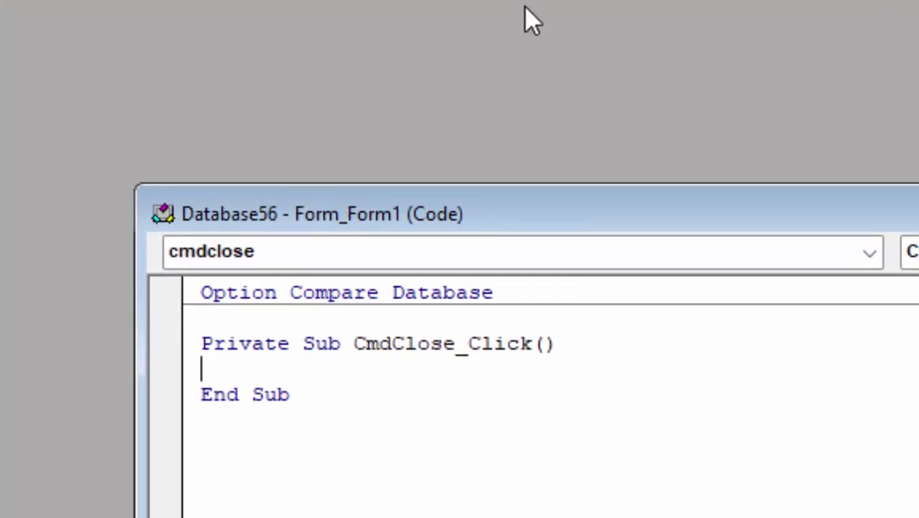
left_click_drag(593, 211, 484, 17)
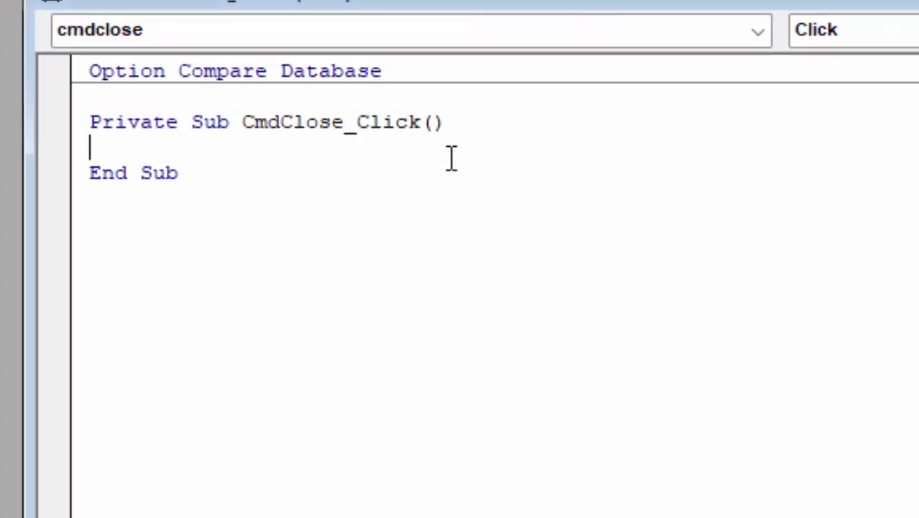
type("D")
type("oc")
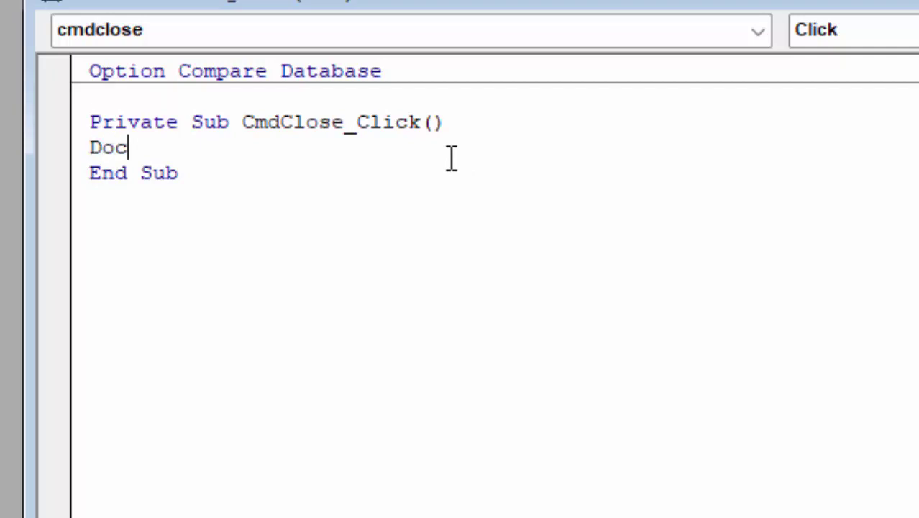
type("md")
type(".")
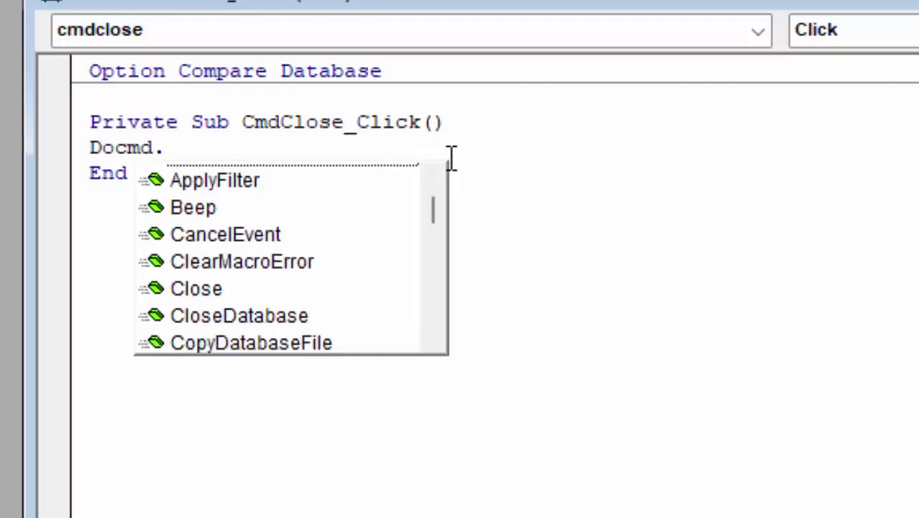
type("Close")
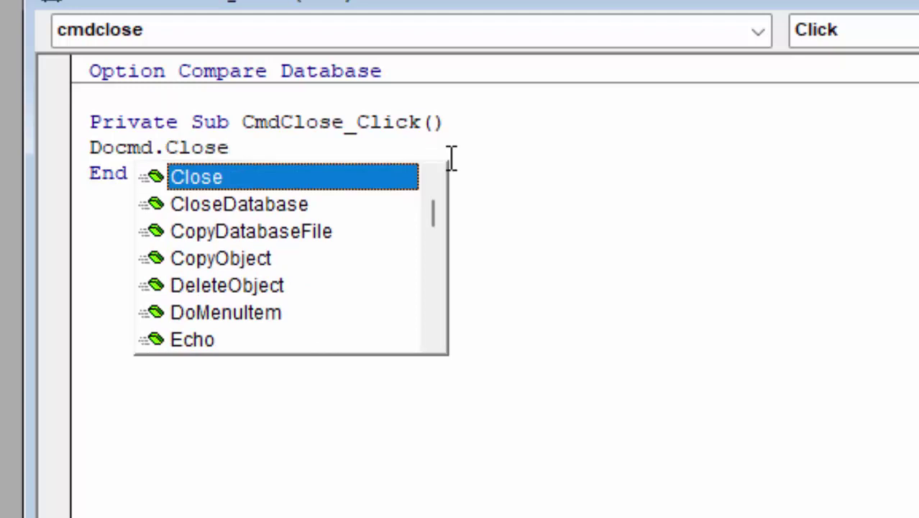
type(" ac")
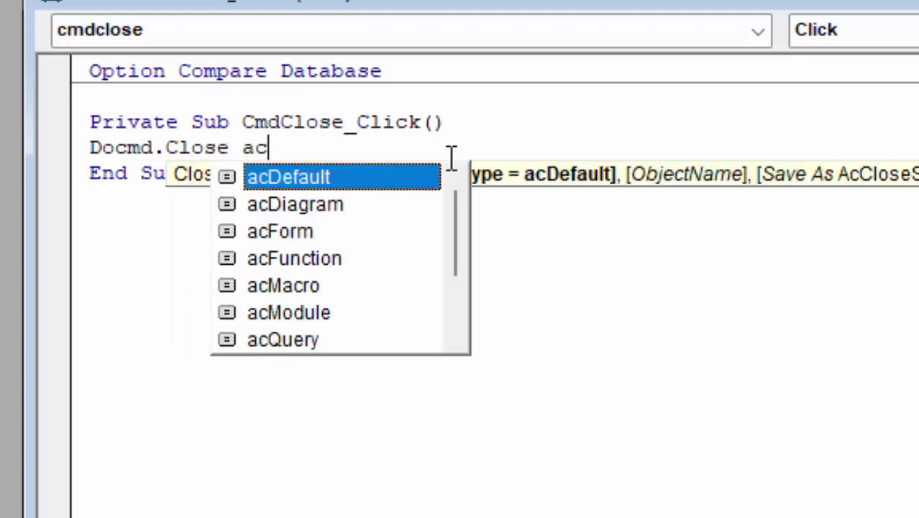
type("Fo")
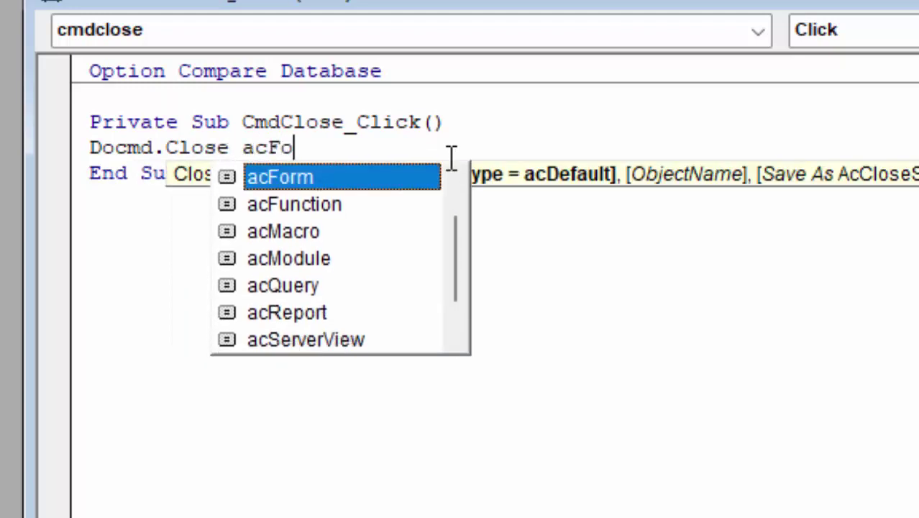
type("rm")
type(",Me")
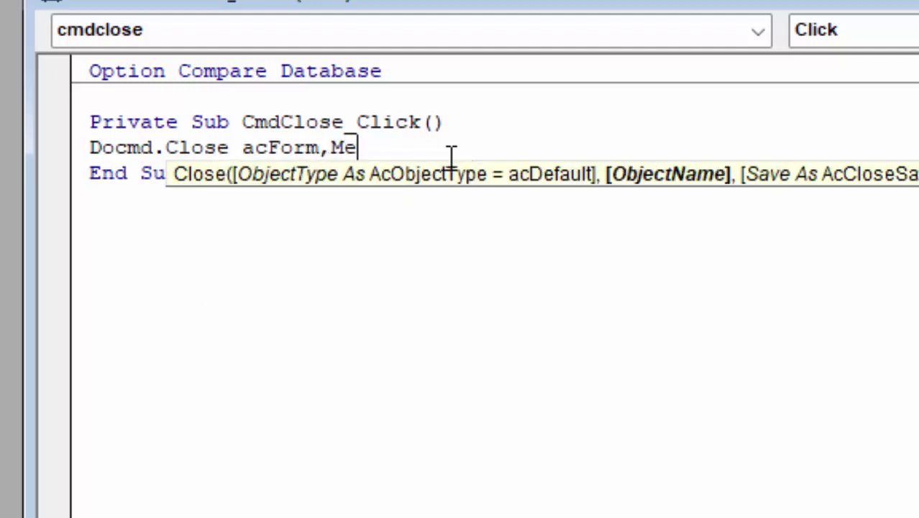
type(".Nam")
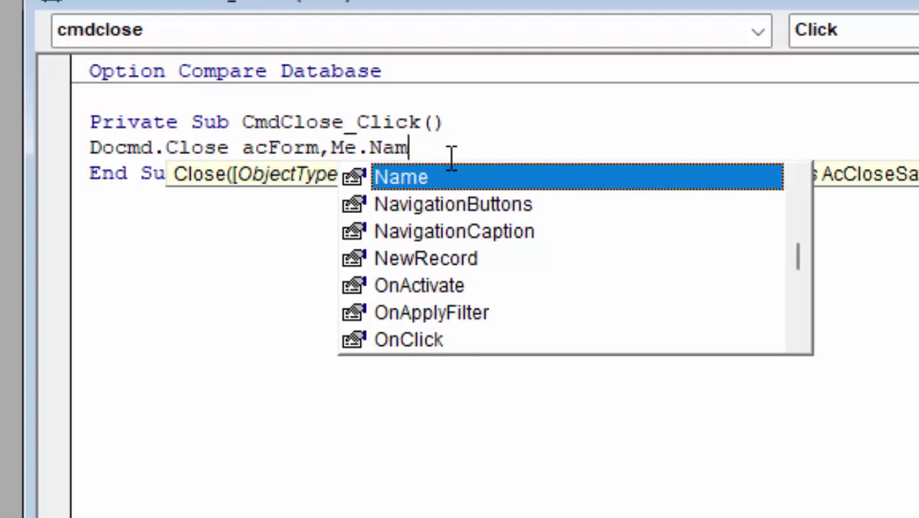
type("e")
double_click(452, 181)
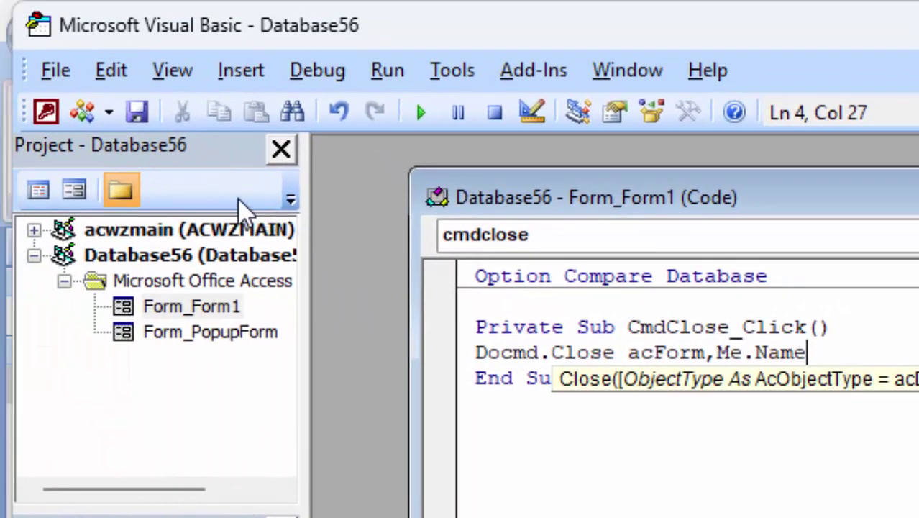
Step: Save the form as popupform1 instead of replacing popupform, then return to Access
left_click(135, 113)
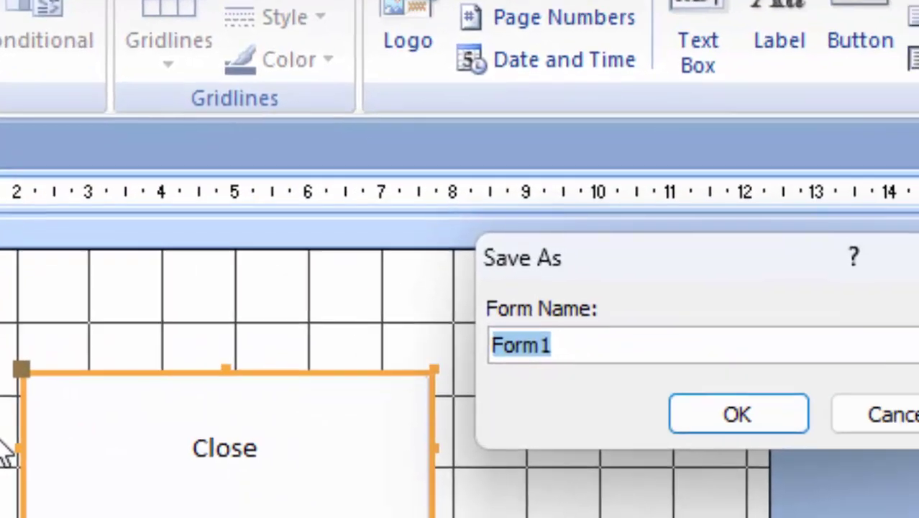
key("BackSpace")
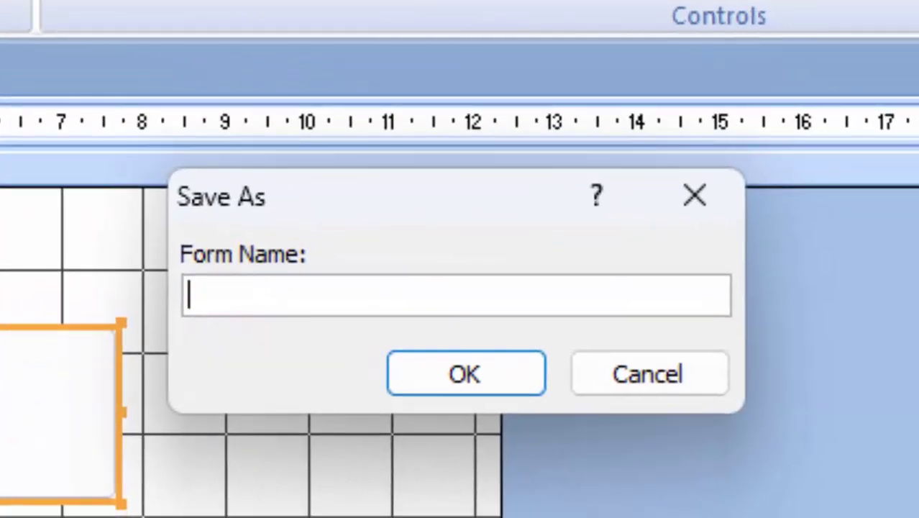
type("pop")
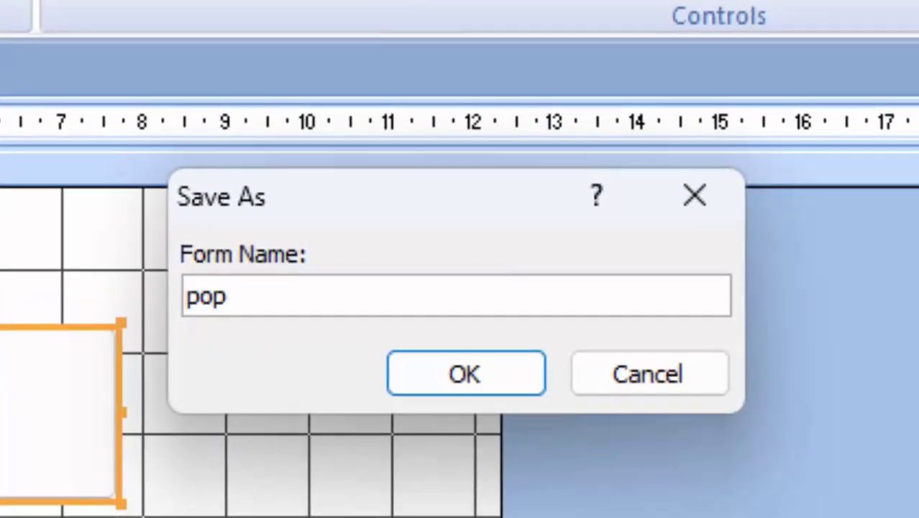
type("upform")
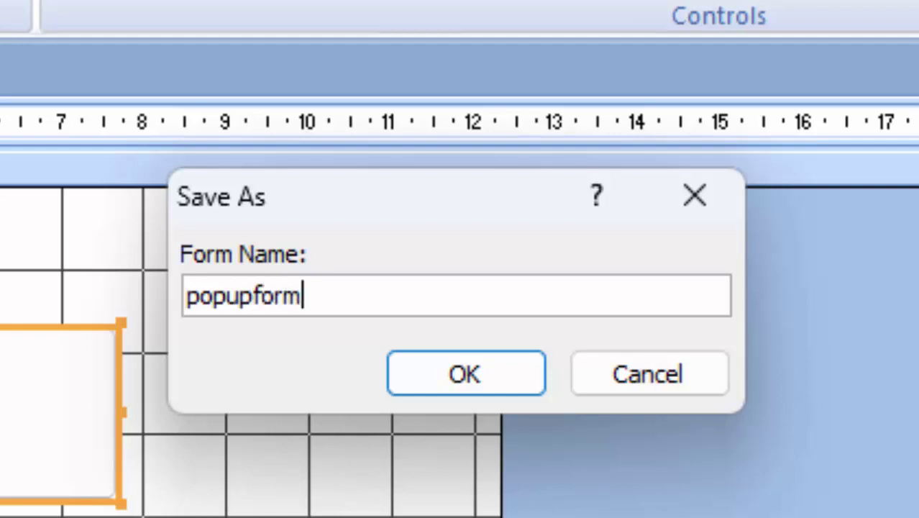
key("Return")
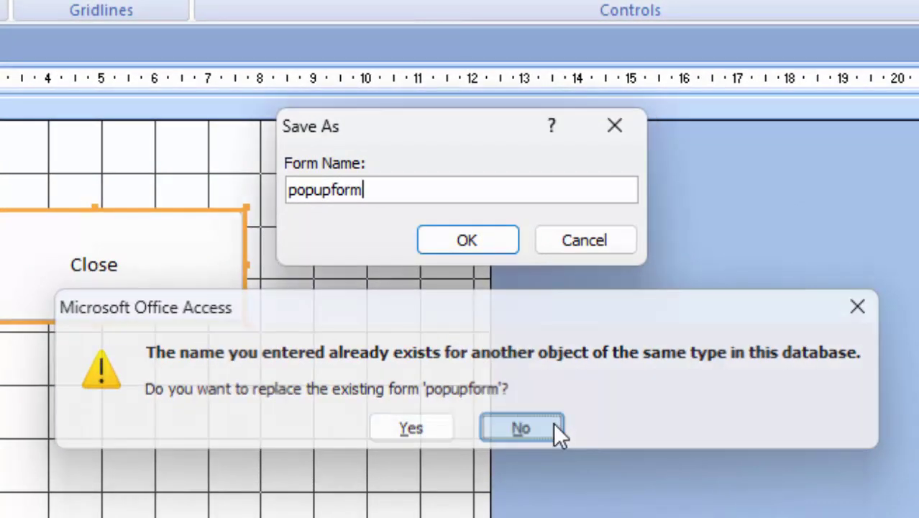
left_click(556, 425)
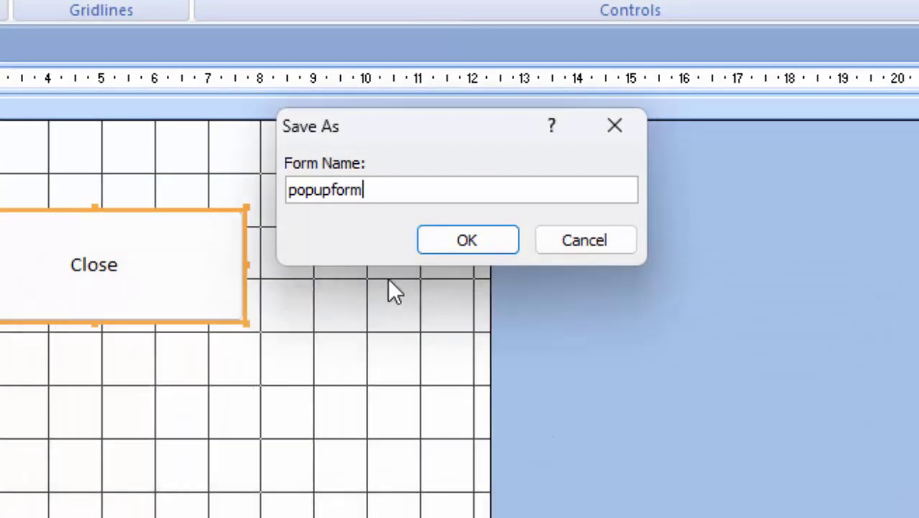
type("1")
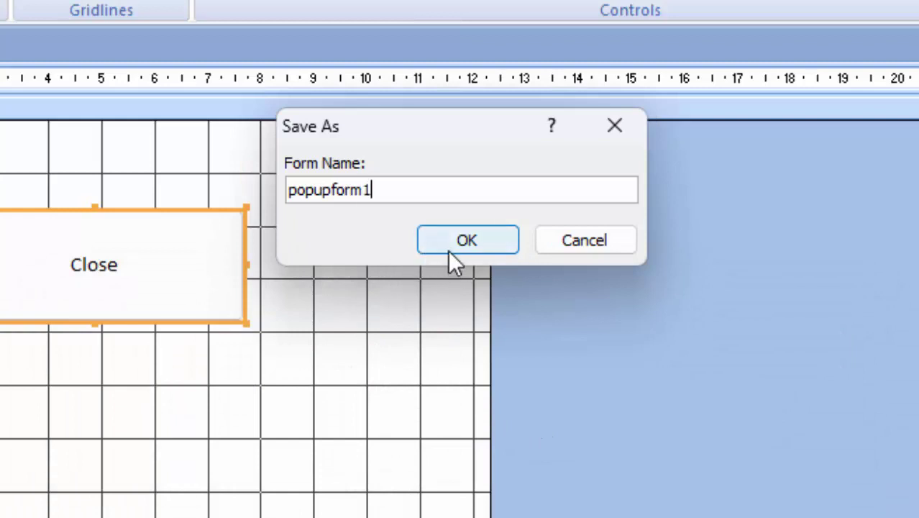
left_click(448, 248)
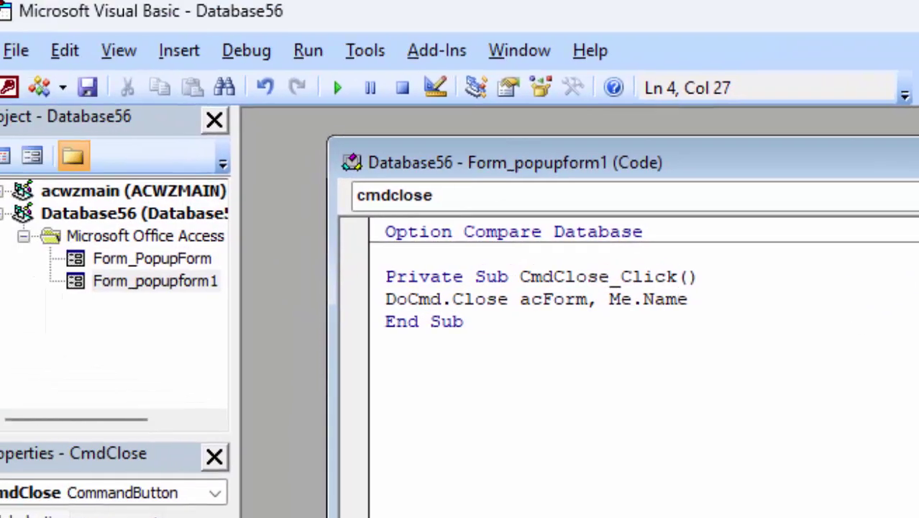
key("alt+F11")
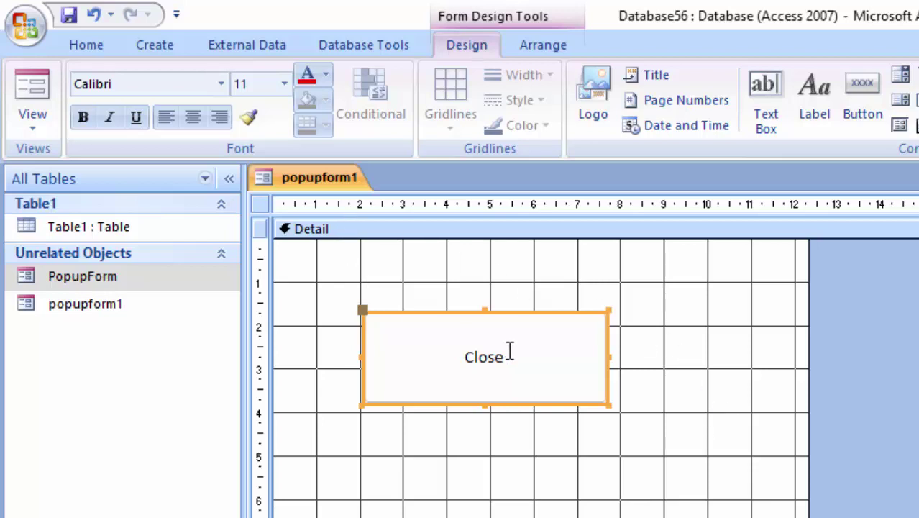
Step: Make the Close caption bold, 20-point and red
left_click_drag(508, 348, 464, 356)
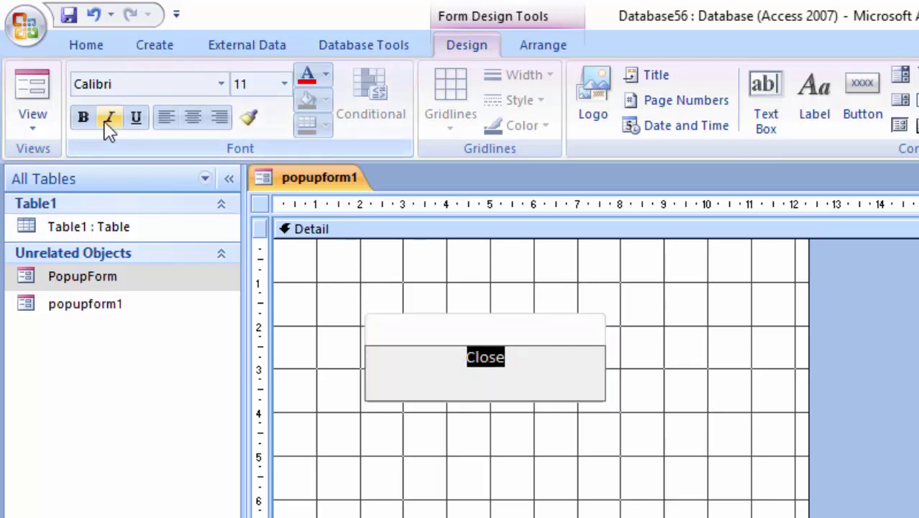
left_click(82, 117)
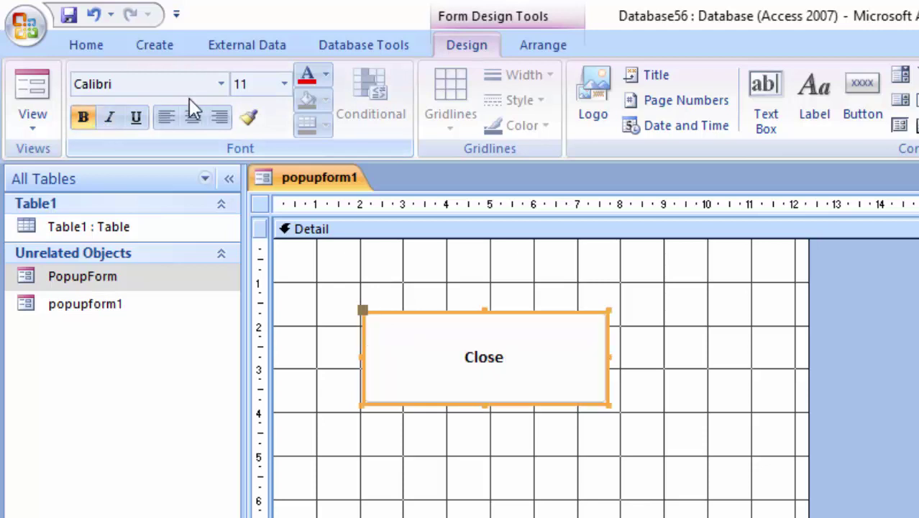
left_click(284, 85)
left_click(260, 274)
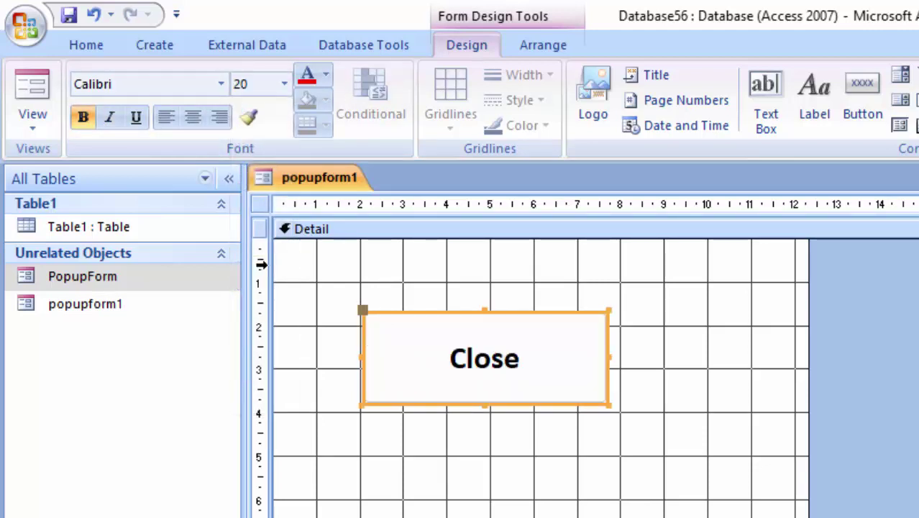
left_click(306, 75)
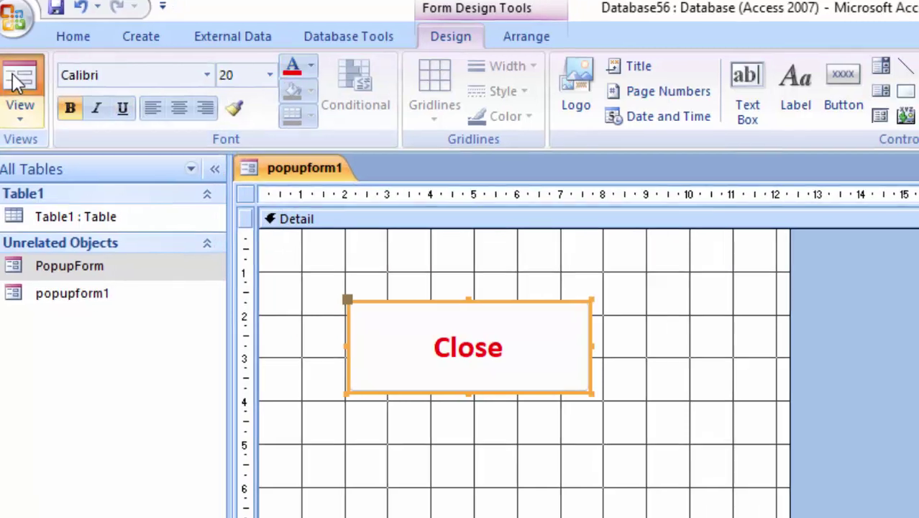
Step: Test the Close button in Form View and discard the design changes
left_click(33, 85)
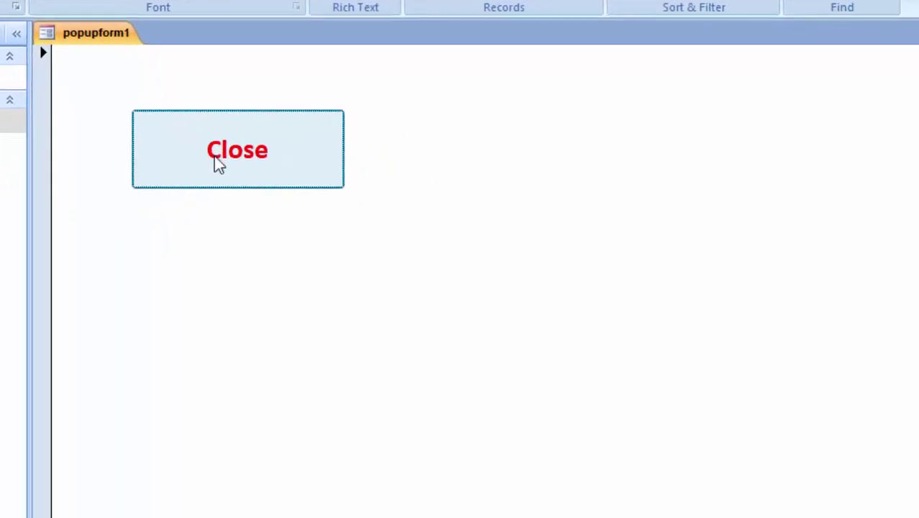
left_click(254, 157)
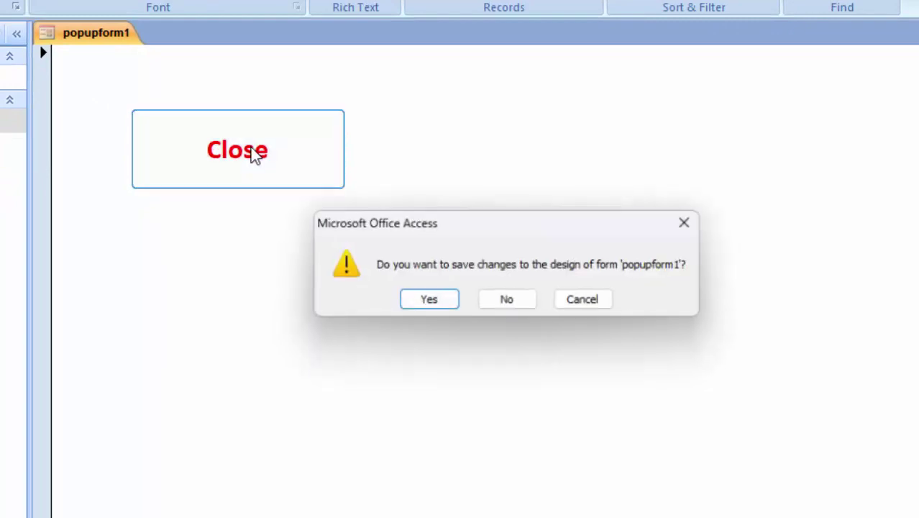
left_click(492, 306)
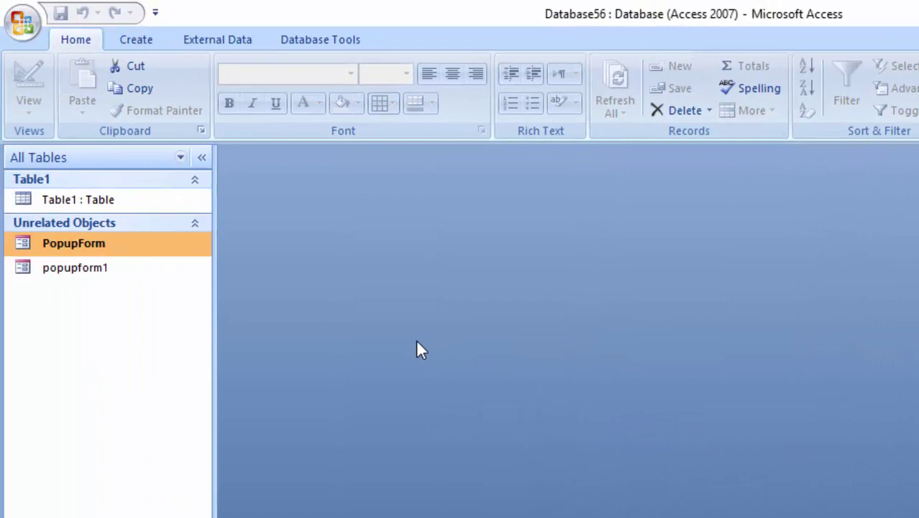
Step: Open popupform1 in Design View and show the Close button's properties
left_click(125, 275)
right_click(125, 273)
left_click(201, 330)
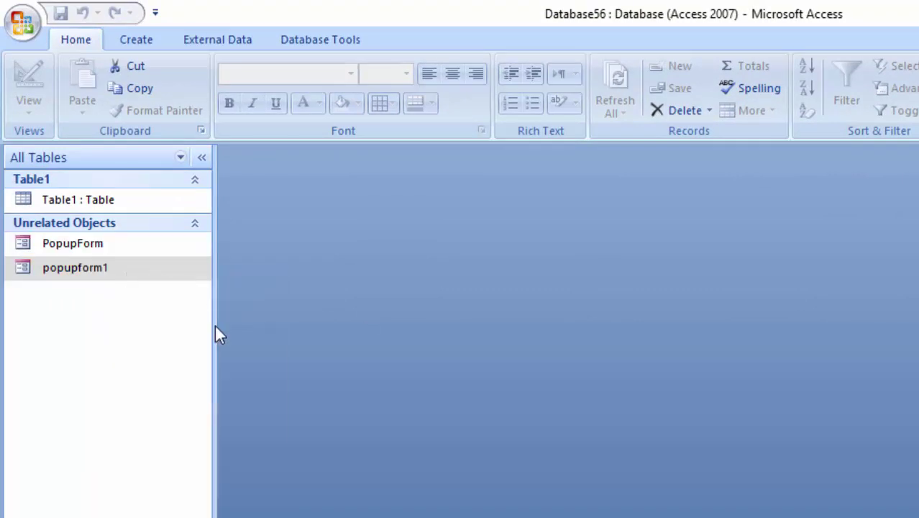
double_click(492, 347)
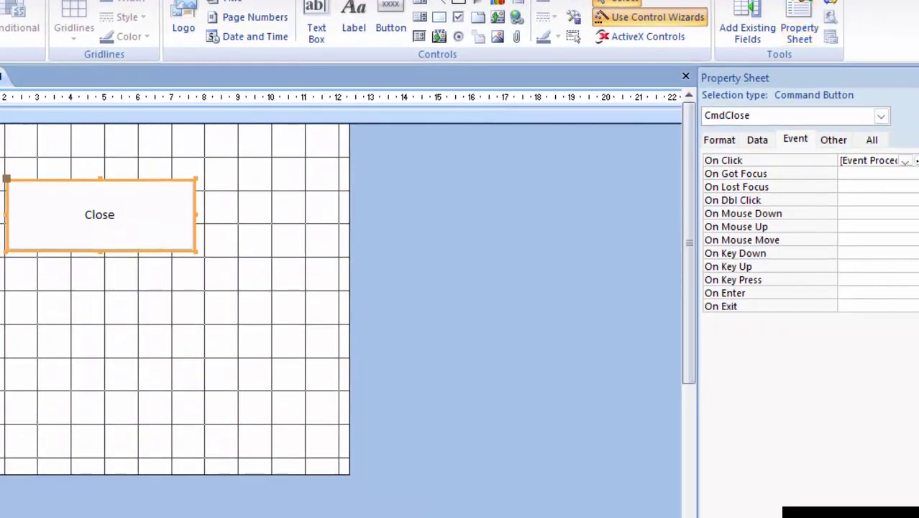
Step: Make the Close caption text bold and red
left_click(140, 225)
left_click_drag(139, 217, 81, 219)
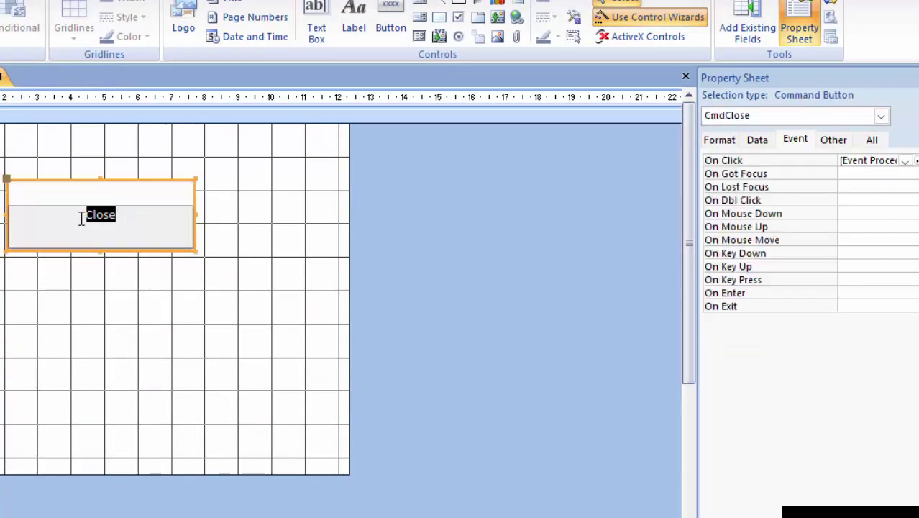
key("Return")
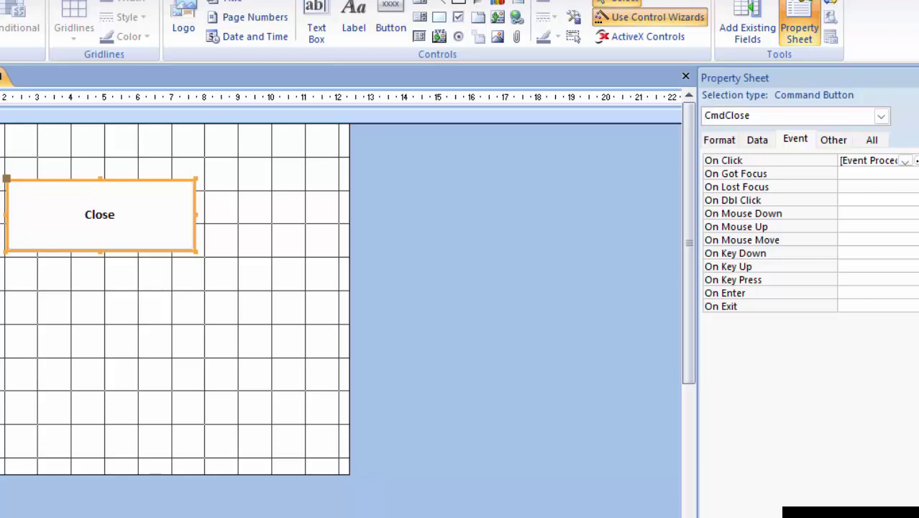
left_click(16, 51)
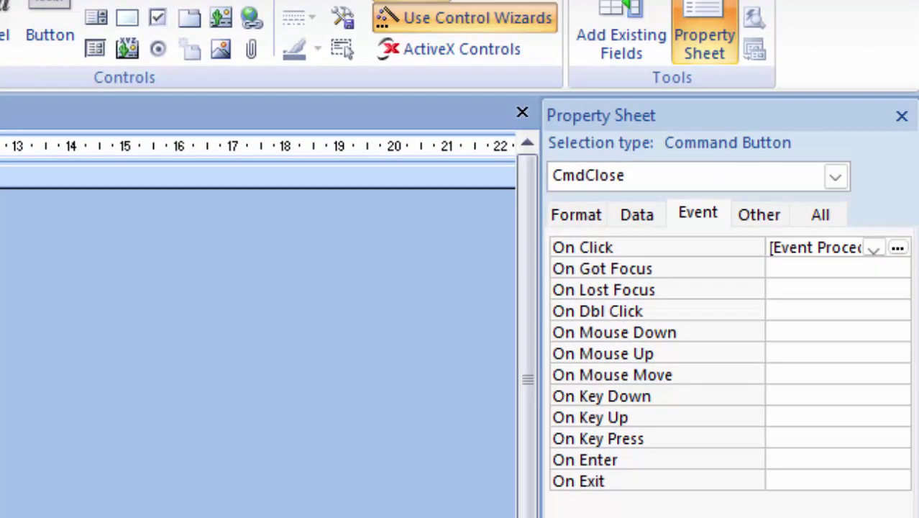
Step: Select Form in the Property Sheet and set Pop Up and Modal to Yes on the Other tab
left_click(399, 382)
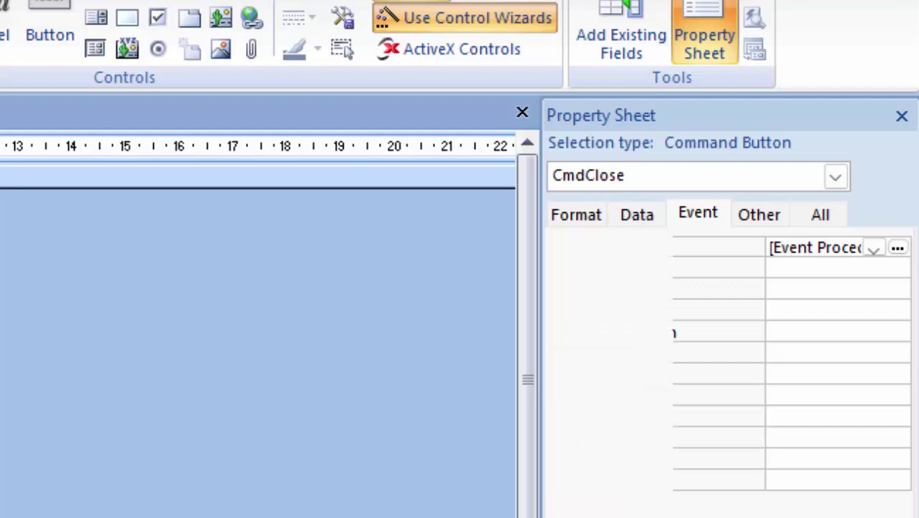
left_click(839, 175)
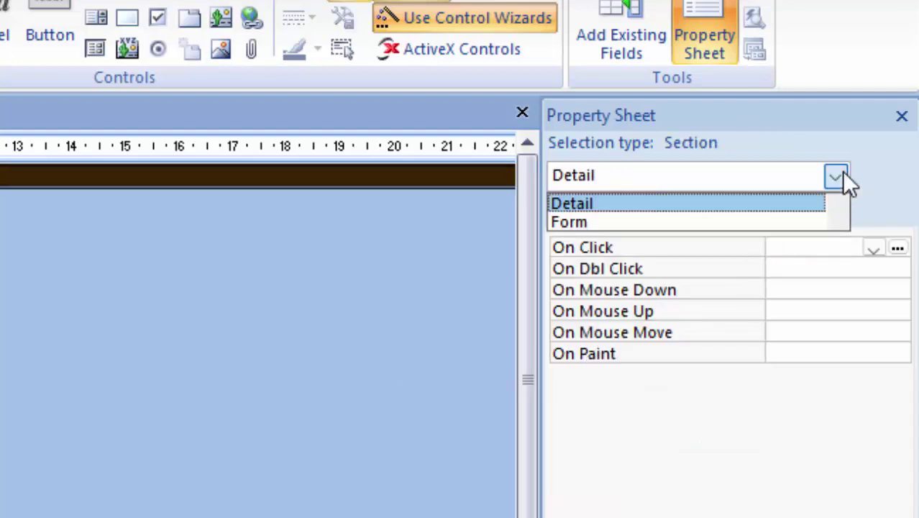
left_click(705, 221)
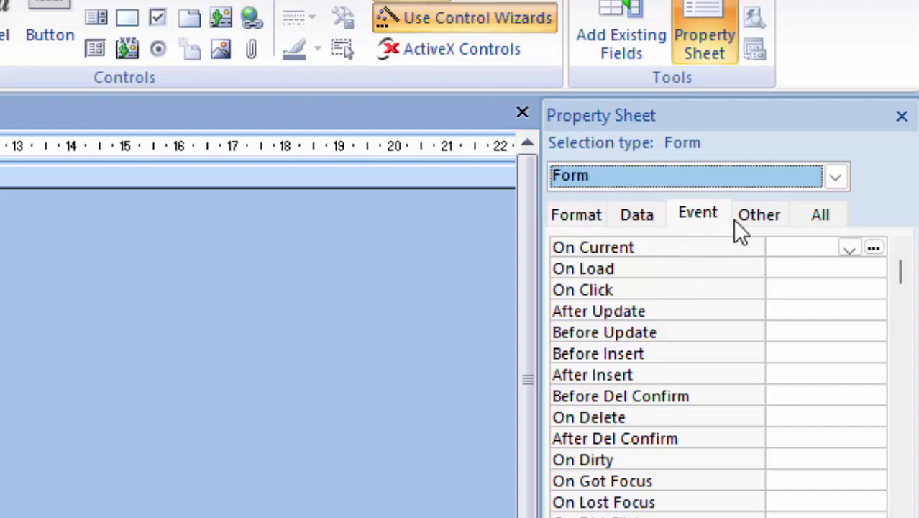
left_click(763, 216)
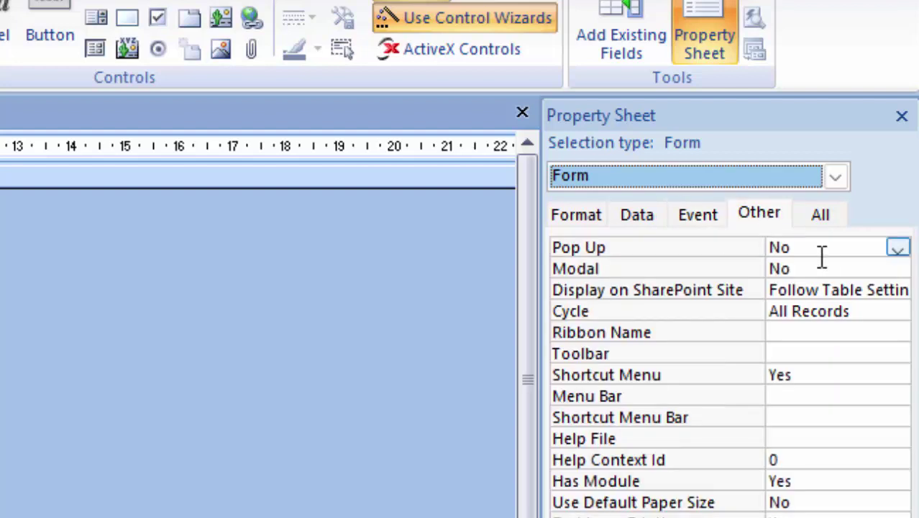
left_click(898, 250)
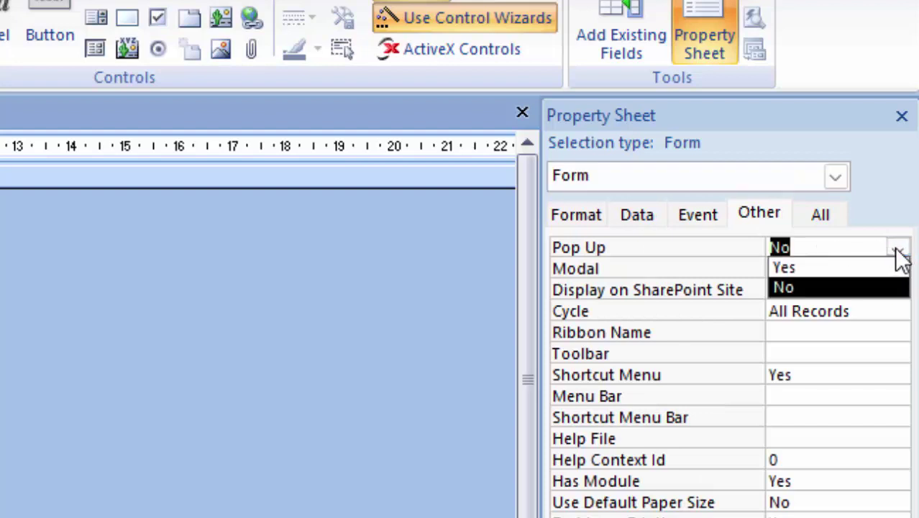
left_click(843, 265)
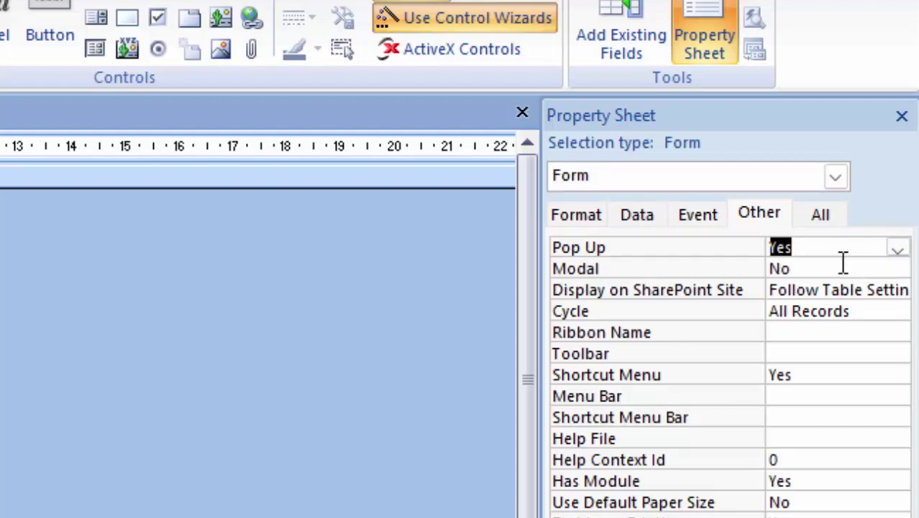
left_click(800, 268)
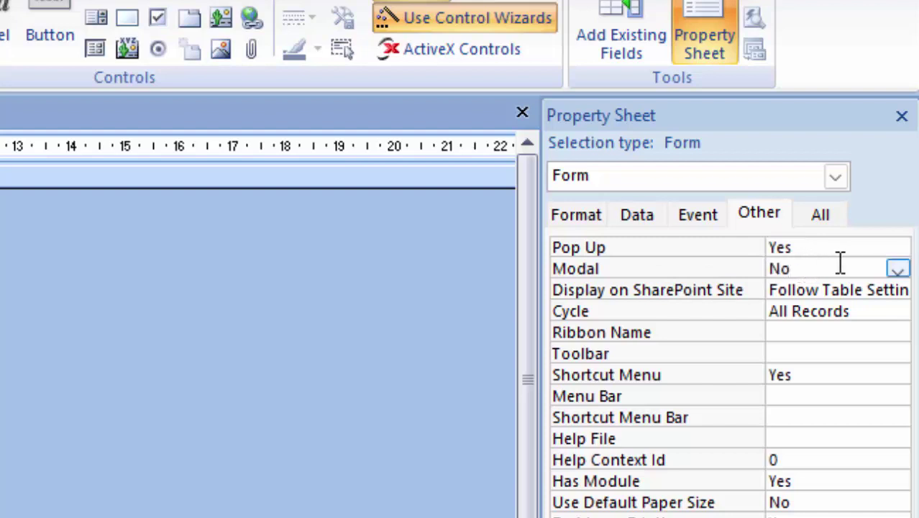
left_click(897, 270)
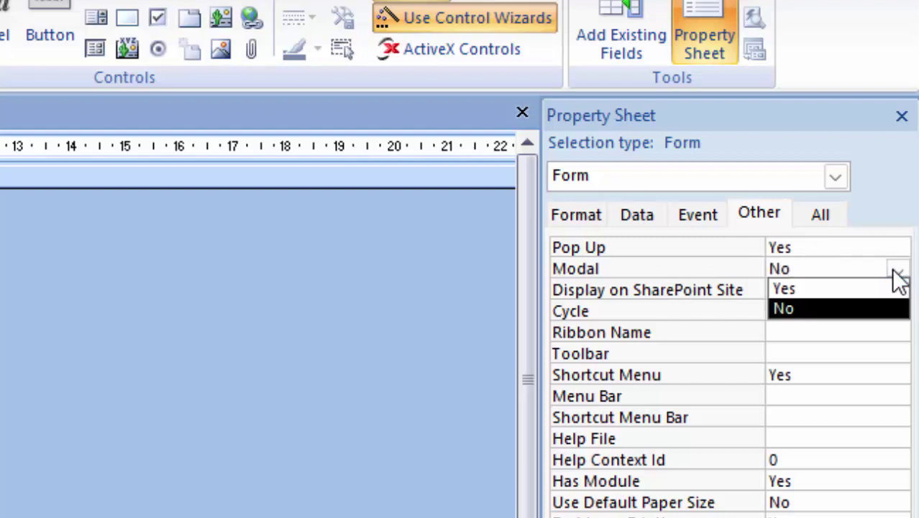
left_click(837, 289)
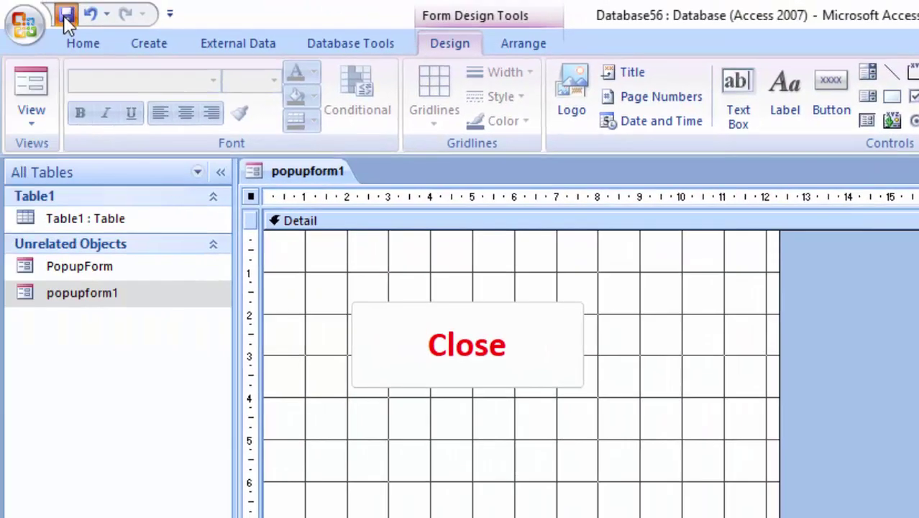
Step: Run popupform1 as a popup, shut it with its Close button, and reopen Design View
left_click(31, 81)
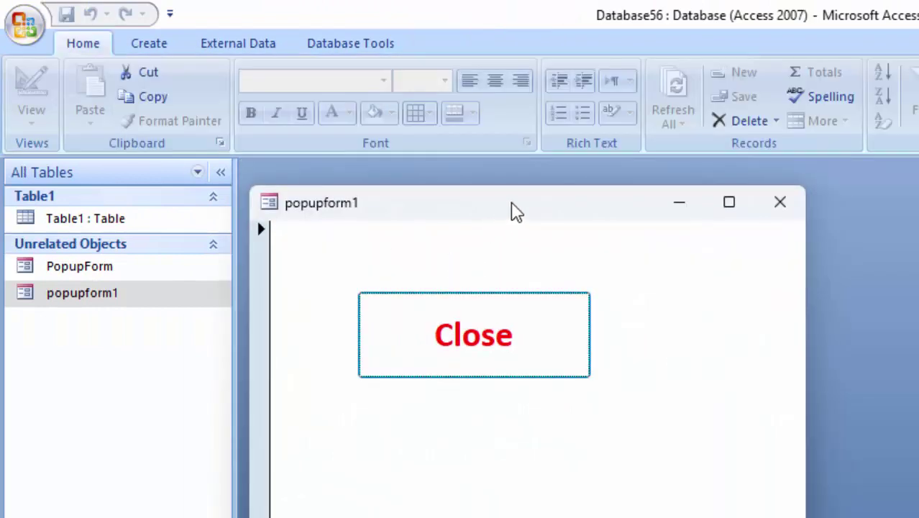
left_click_drag(515, 209, 514, 105)
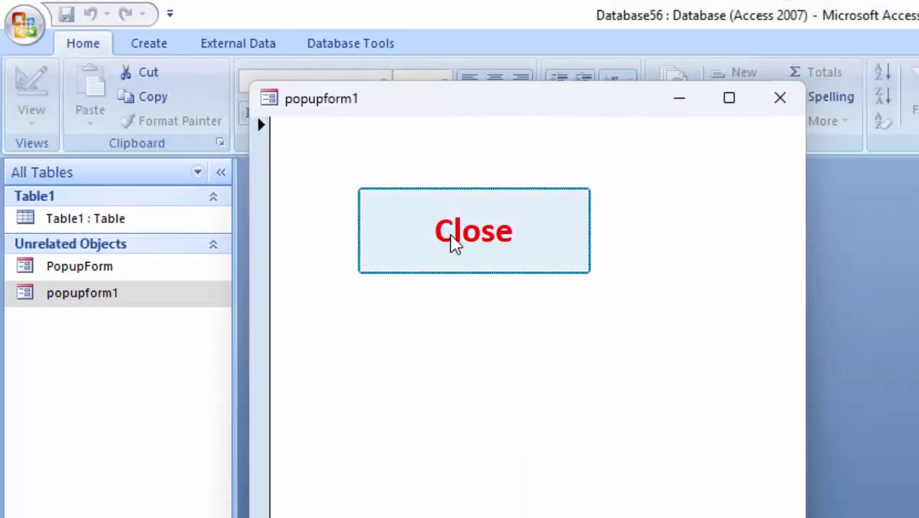
left_click(450, 238)
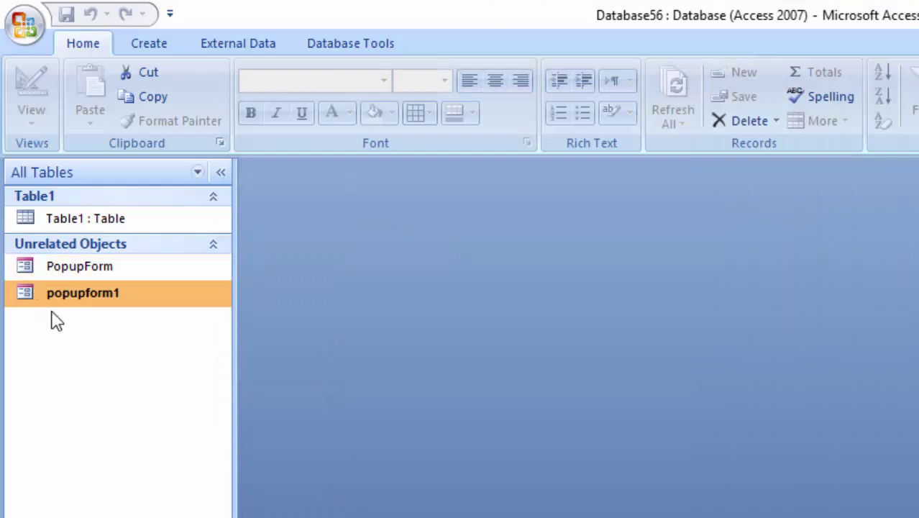
right_click(69, 299)
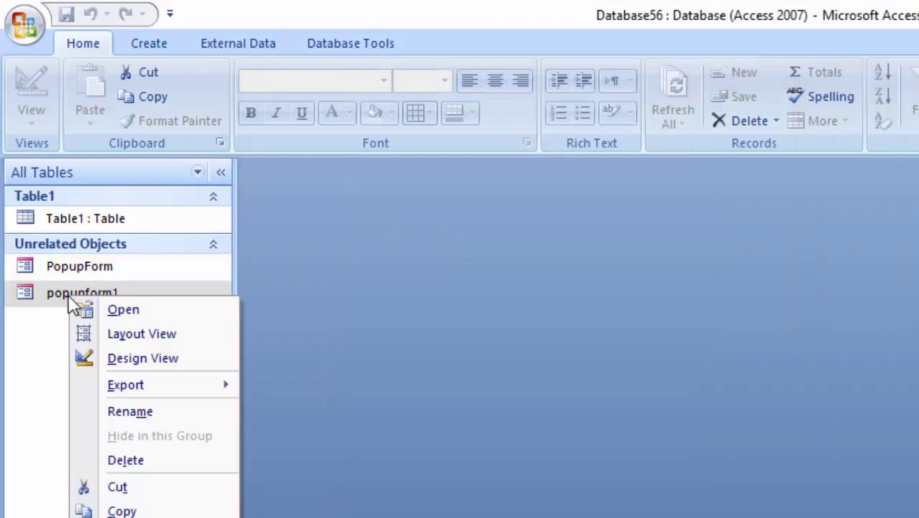
left_click(118, 358)
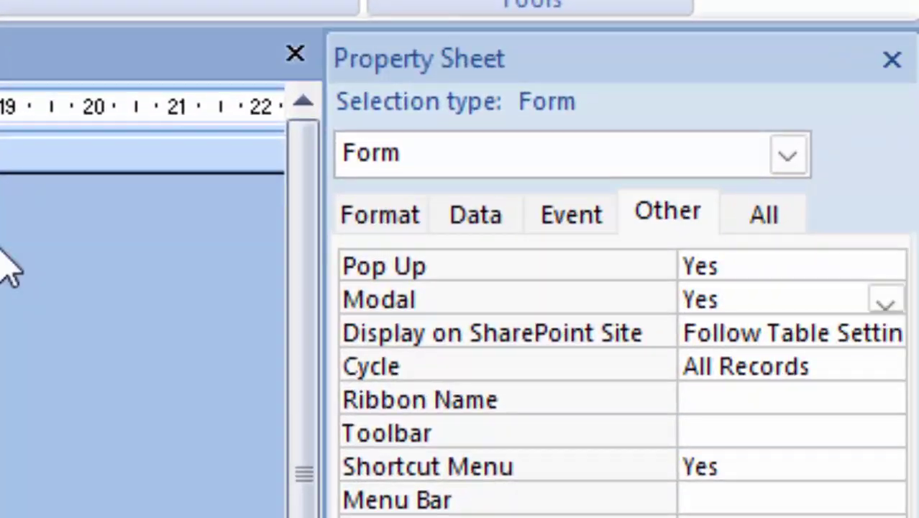
Step: Enter 'Popup' as the form's Caption
left_click(532, 153)
left_click(788, 191)
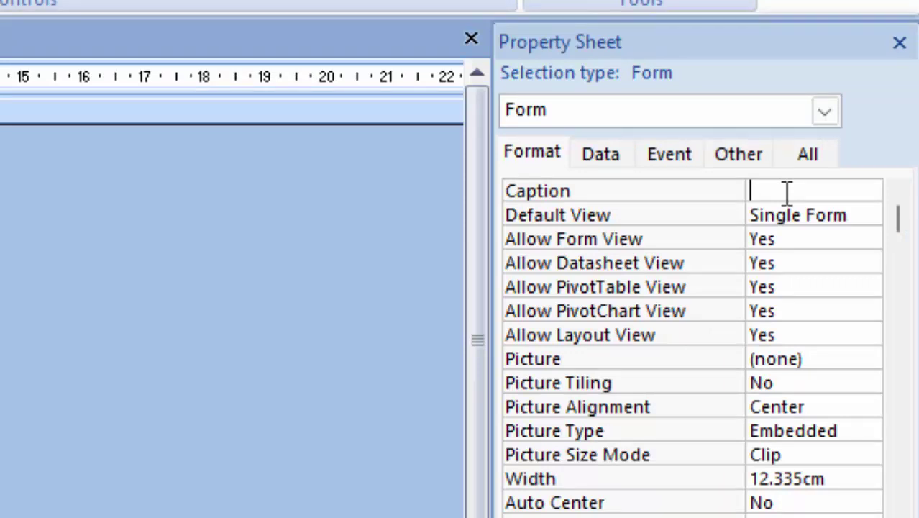
type("Popup")
Step: Set Allow Datasheet View and Allow PivotTable View to No
left_click(820, 244)
left_click(797, 264)
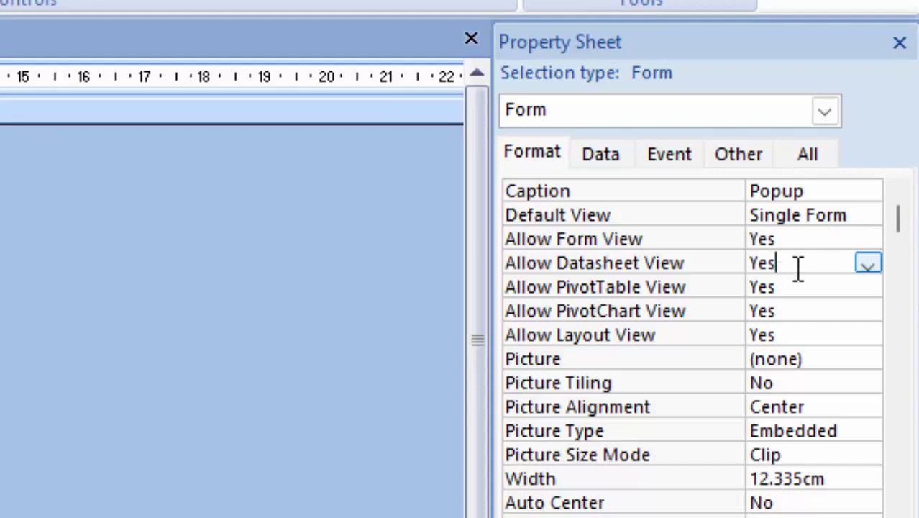
left_click(867, 265)
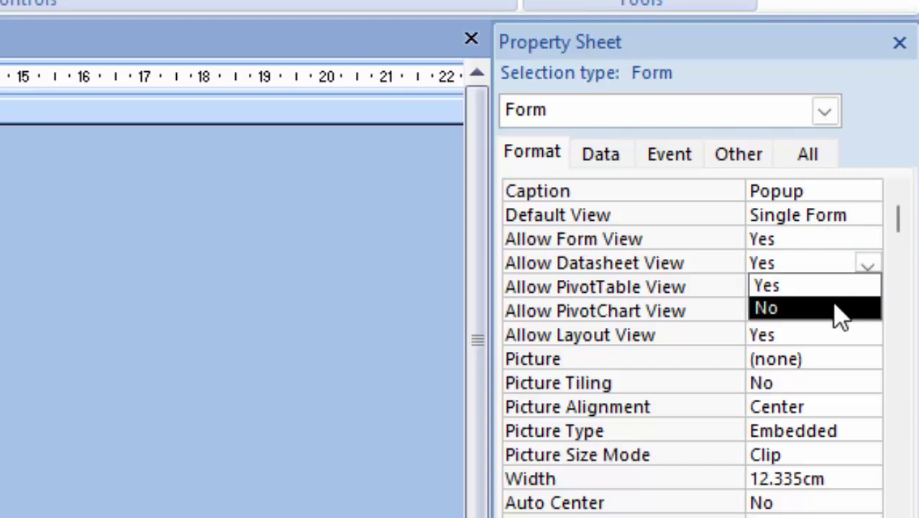
left_click(838, 310)
left_click(843, 286)
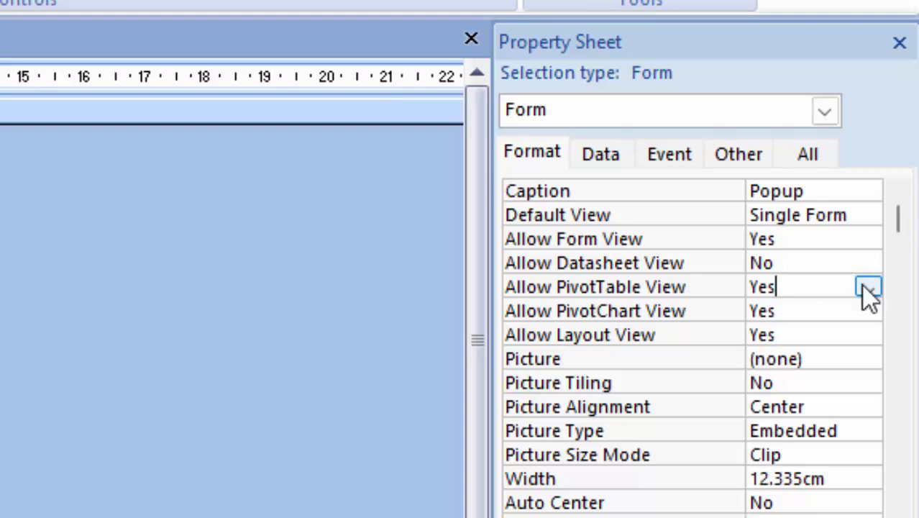
left_click(866, 287)
left_click(834, 331)
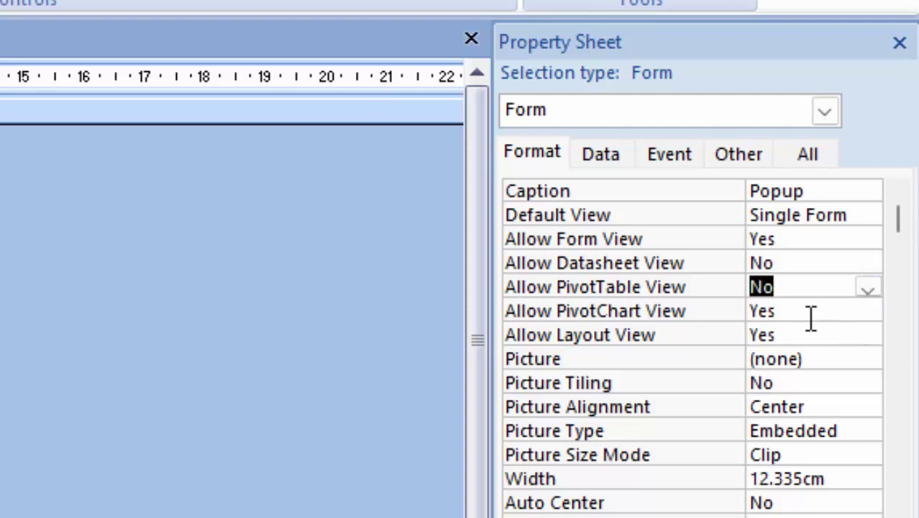
Step: Set Allow PivotChart View and Allow Layout View to No
left_click(816, 313)
left_click(867, 313)
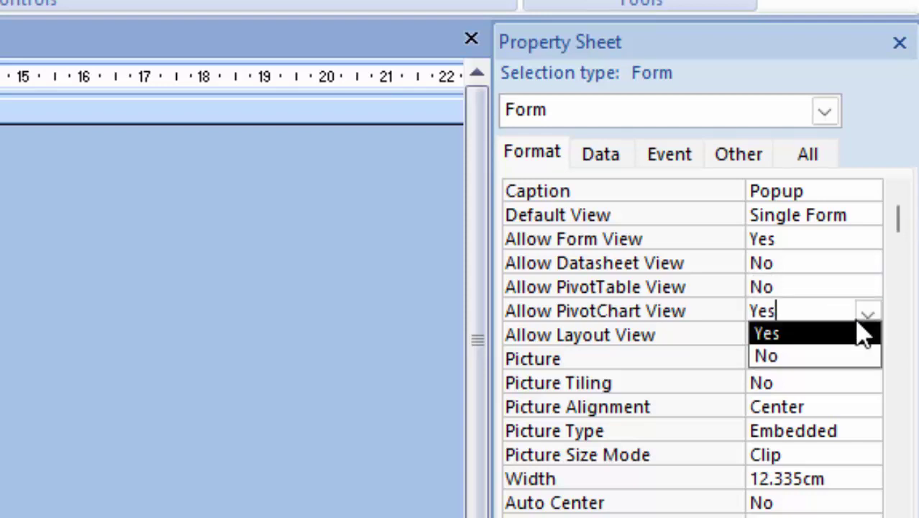
left_click(824, 353)
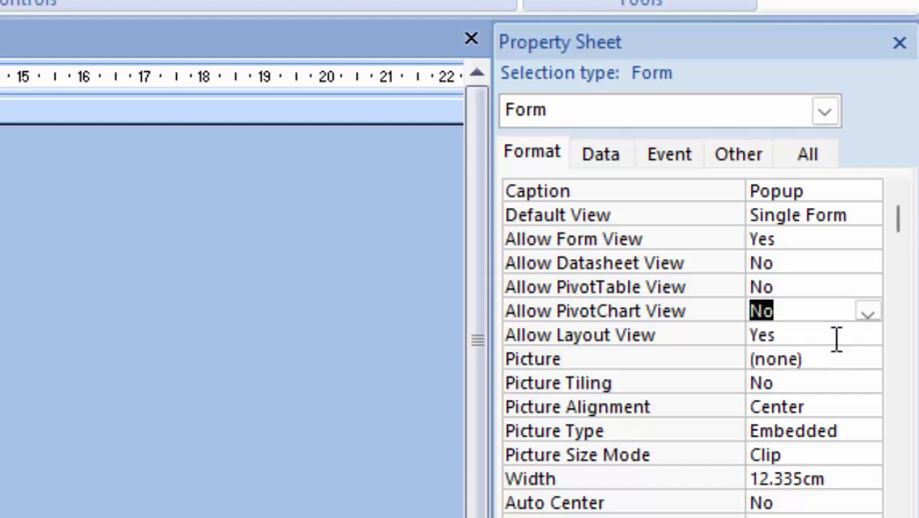
left_click(842, 335)
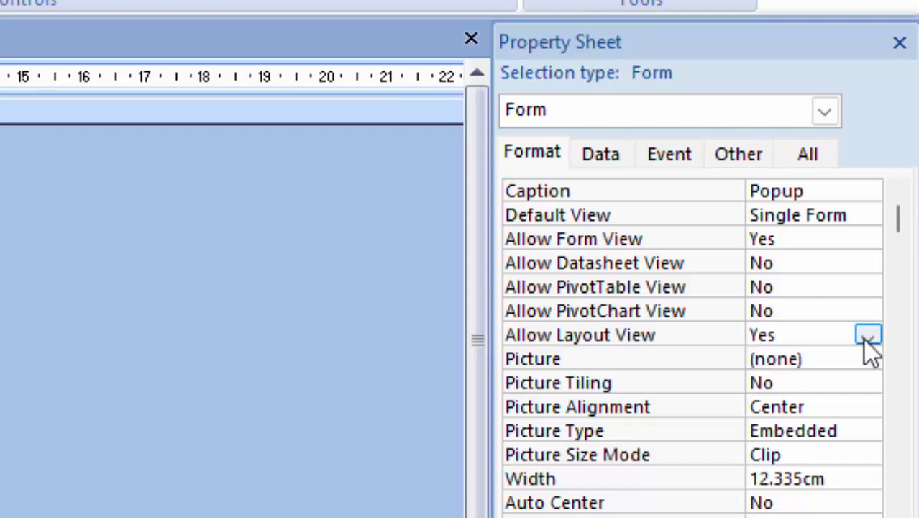
left_click(867, 336)
left_click(835, 381)
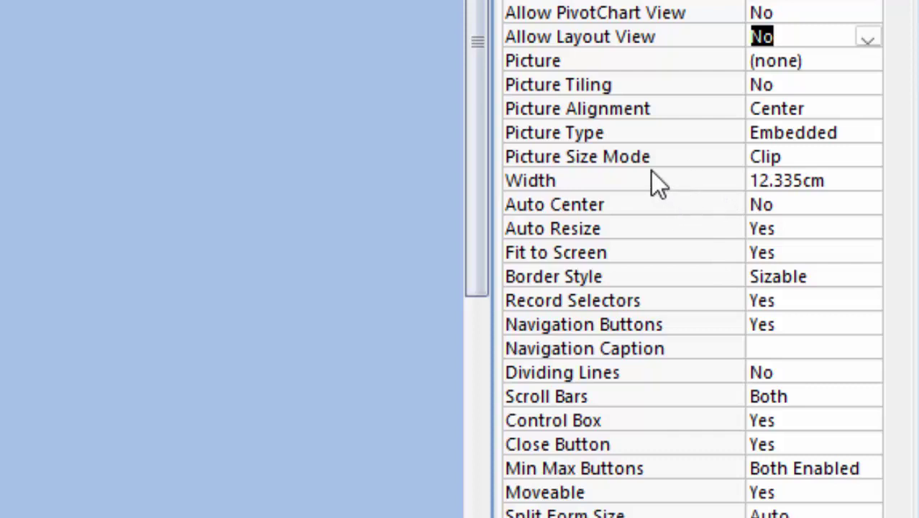
Step: Turn off Fit to Screen and Auto Resize for the form
left_click(795, 254)
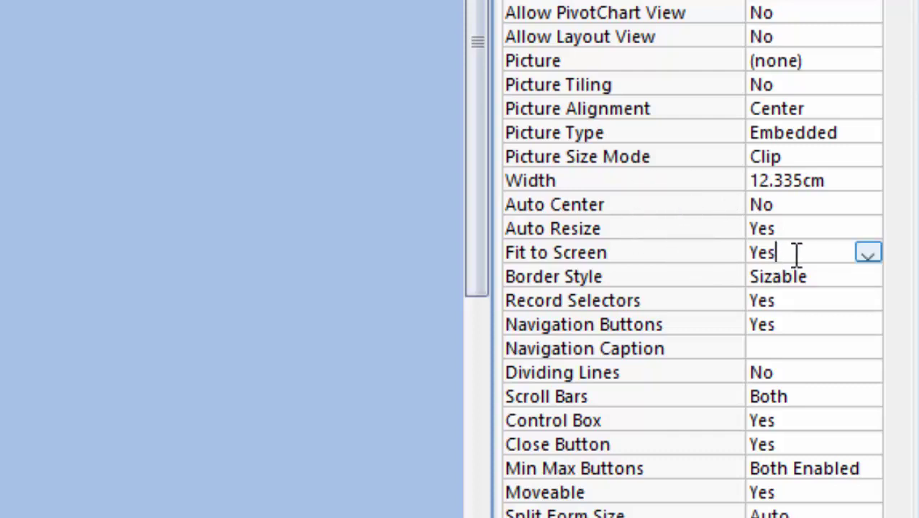
left_click(865, 249)
left_click(804, 298)
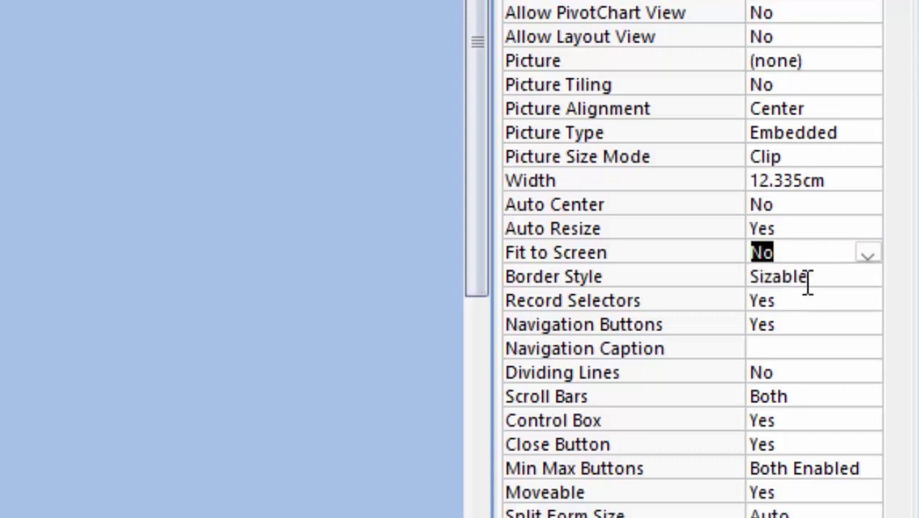
left_click(827, 228)
left_click(868, 229)
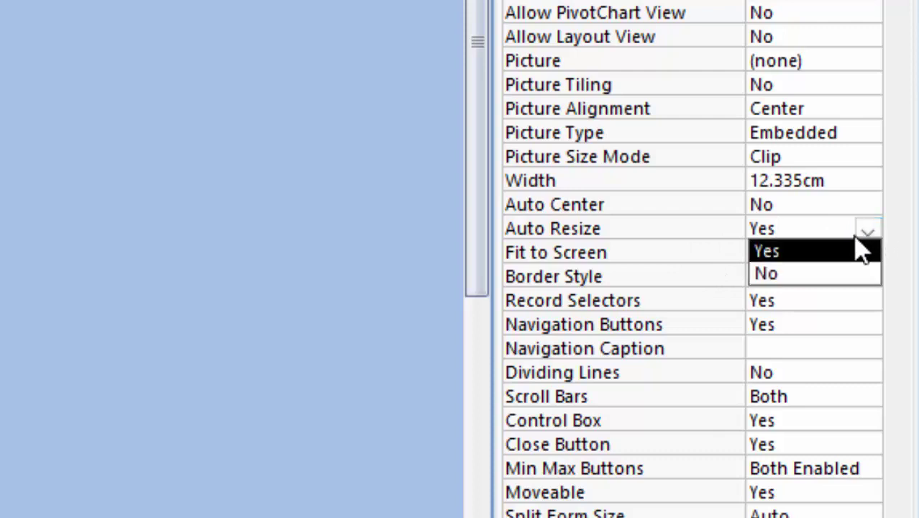
left_click(827, 274)
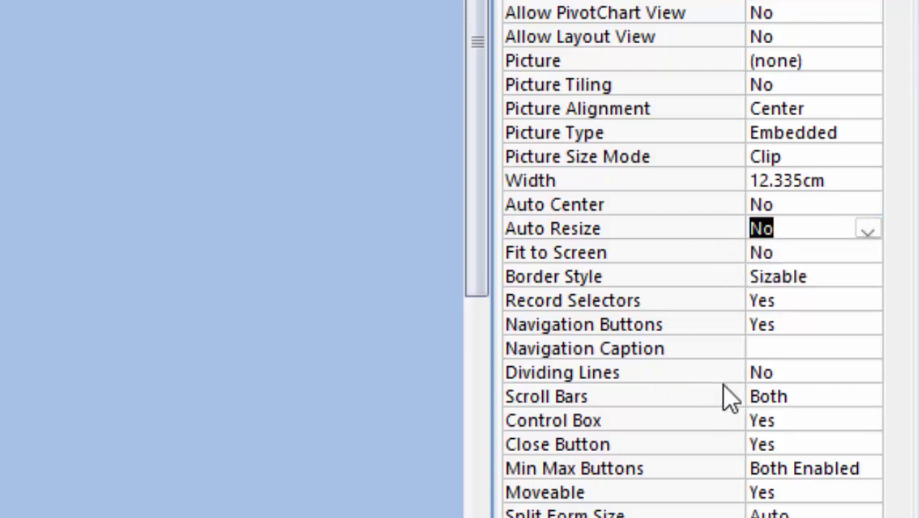
Step: Set Navigation Buttons and Record Selectors to No
left_click(806, 325)
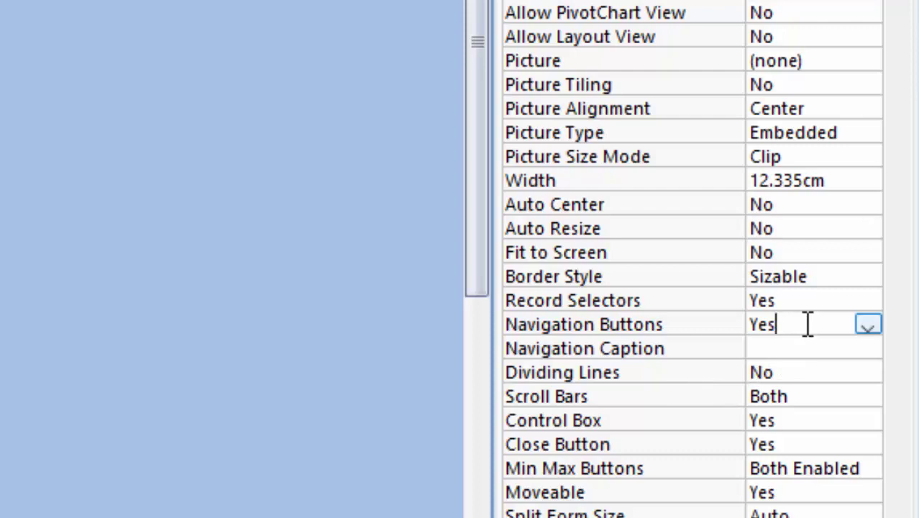
left_click(871, 326)
left_click(819, 369)
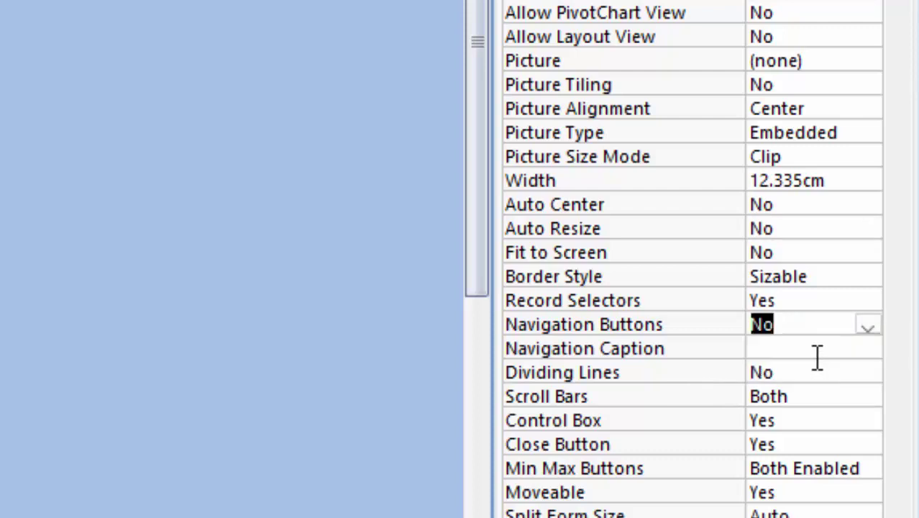
left_click(809, 302)
left_click(867, 303)
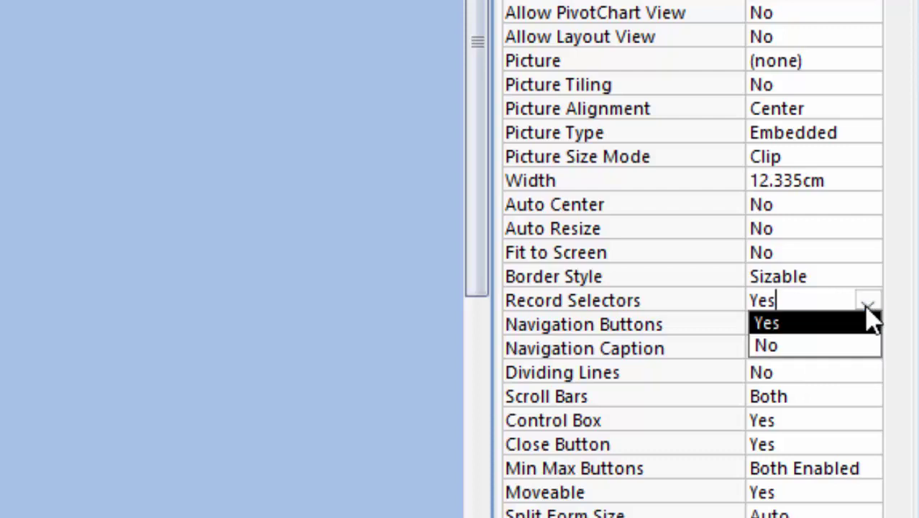
left_click(807, 346)
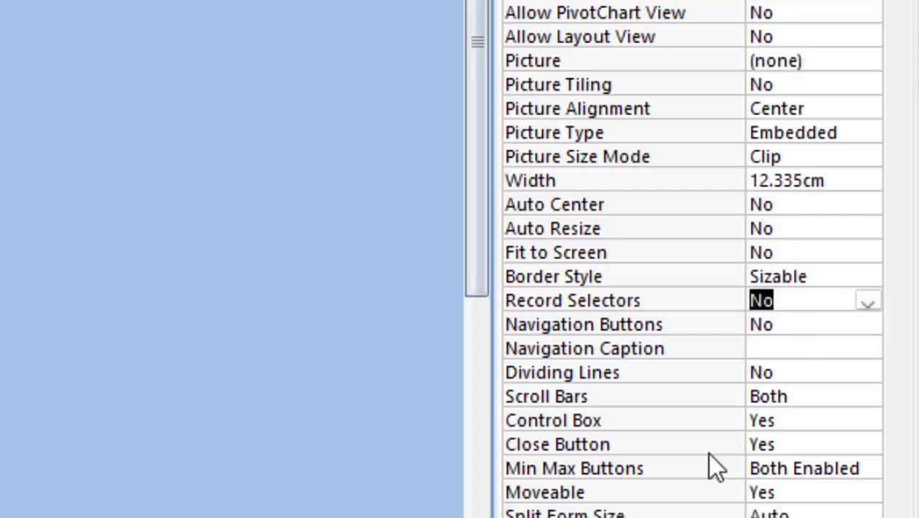
Step: Set Min Max Buttons to None
left_click(863, 468)
left_click(867, 471)
left_click(823, 491)
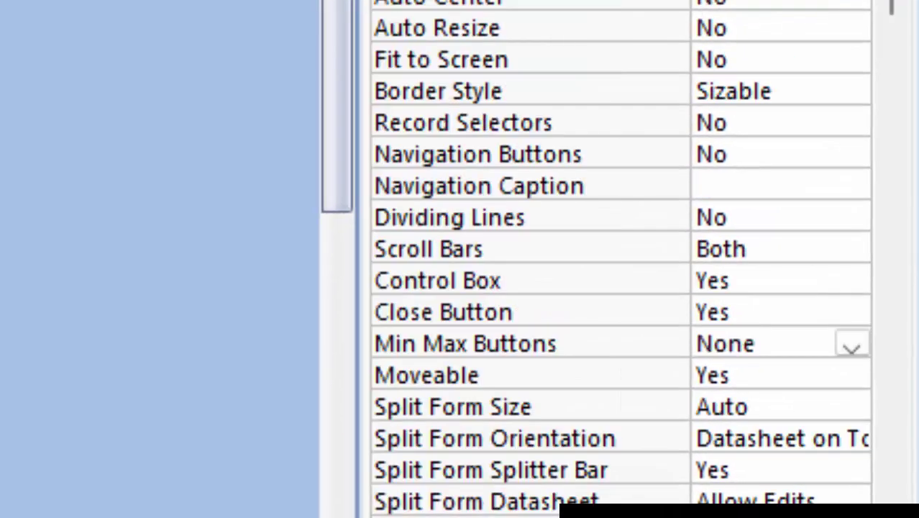
scroll(618, 287, "down", 1)
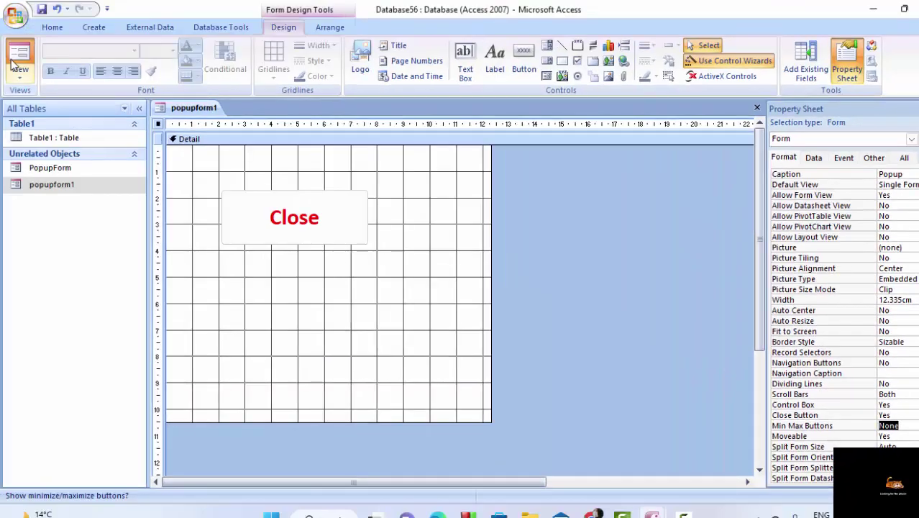
Step: Test-run popupform1 in Form View, close the Popup window, and save its design changes
left_click(20, 58)
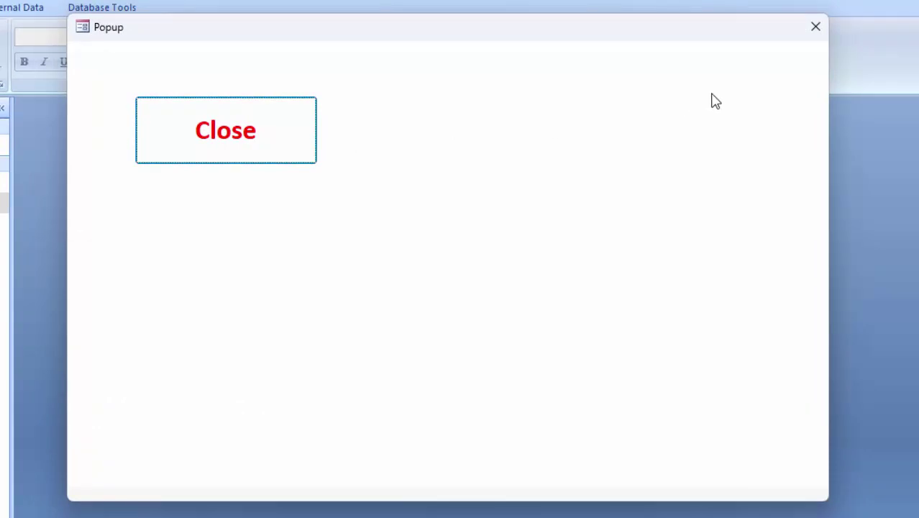
left_click(815, 28)
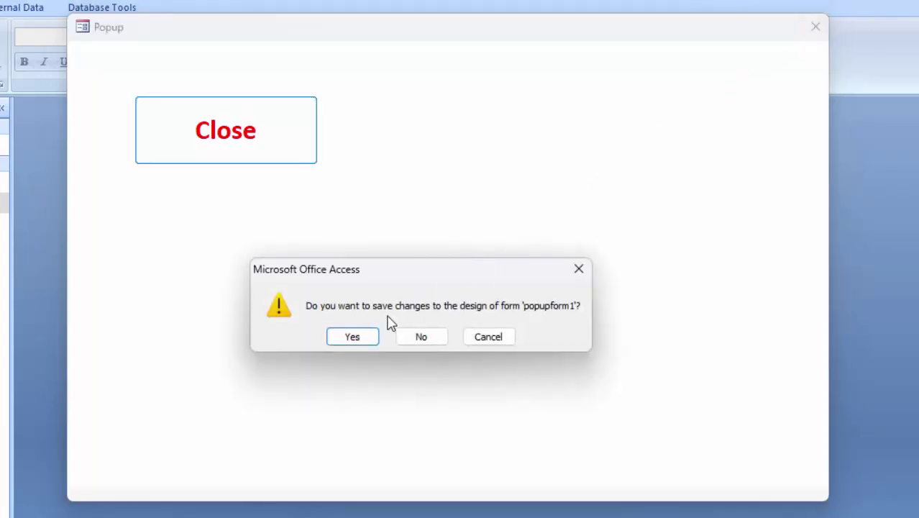
left_click(360, 338)
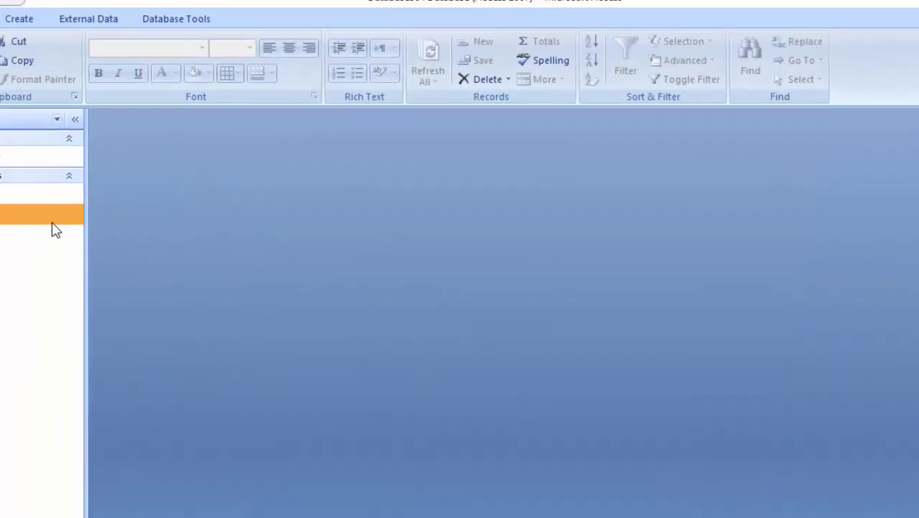
right_click(150, 239)
Step: Reopen popupform1 in Design View and set its Close Button property to No
left_click(208, 290)
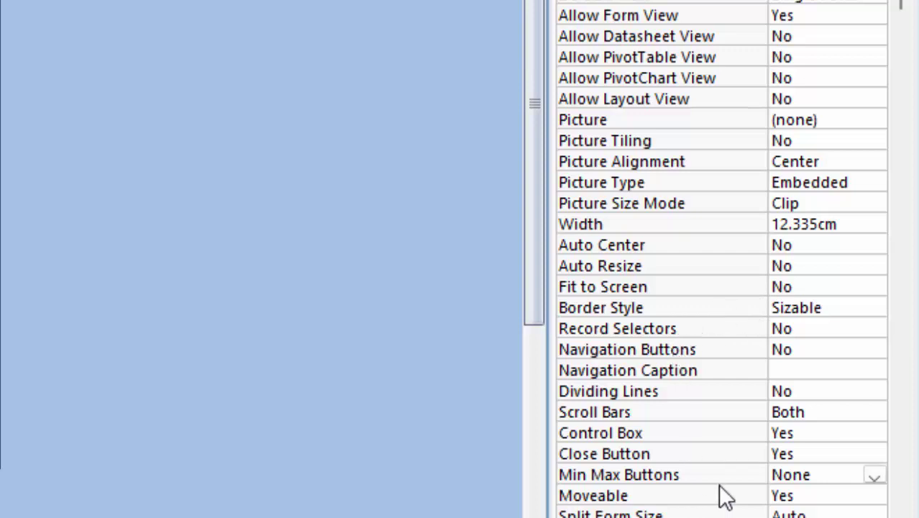
left_click(799, 472)
left_click(803, 455)
left_click(869, 453)
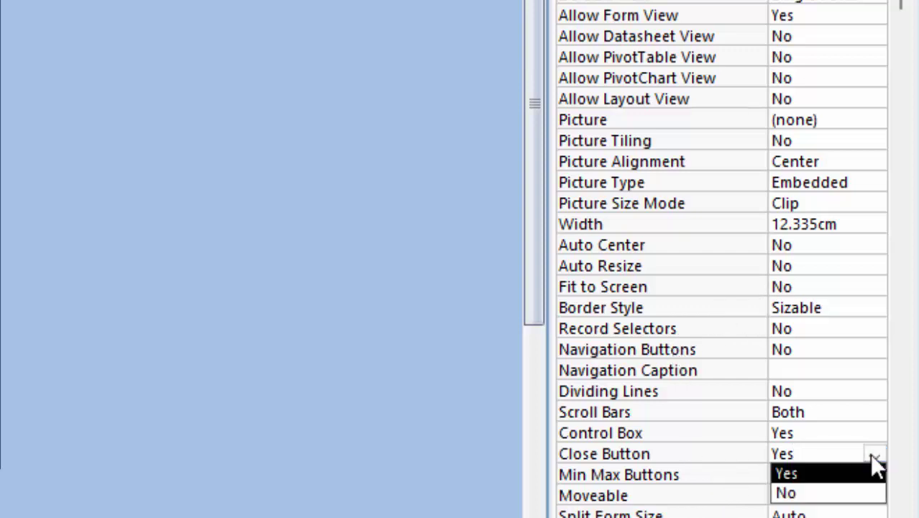
left_click(845, 478)
key("Down")
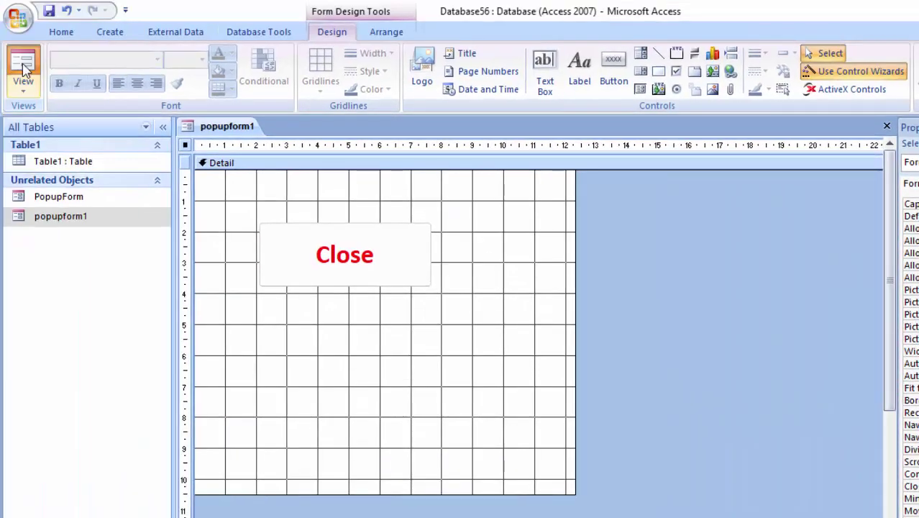
Step: Run the form, close it with the red Close button, and save the changes
left_click(24, 61)
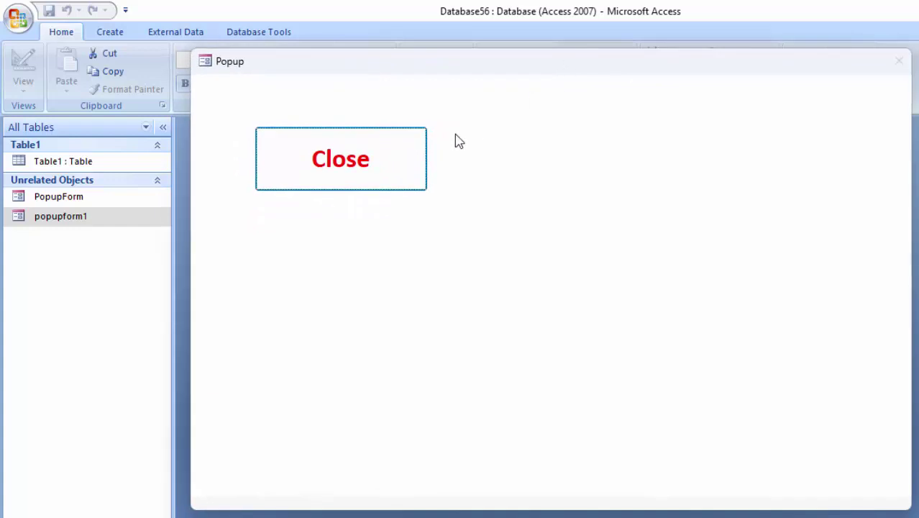
left_click(392, 158)
left_click(496, 344)
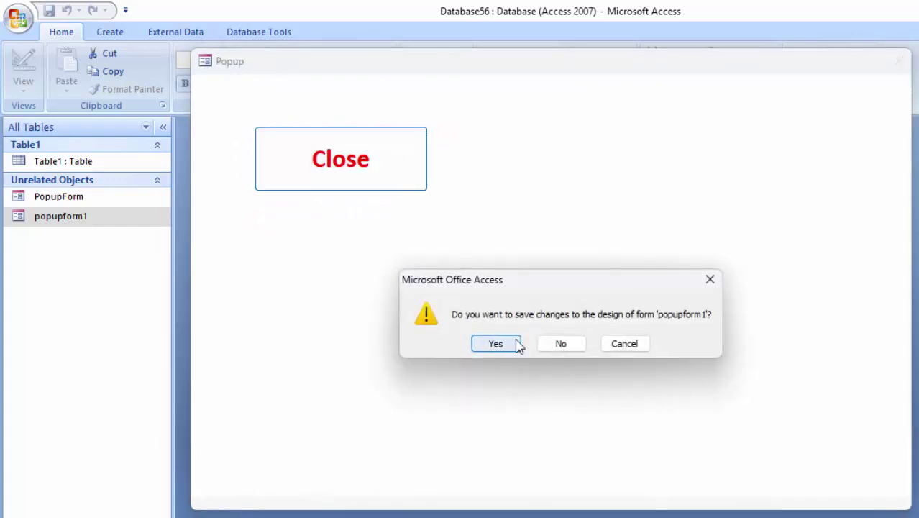